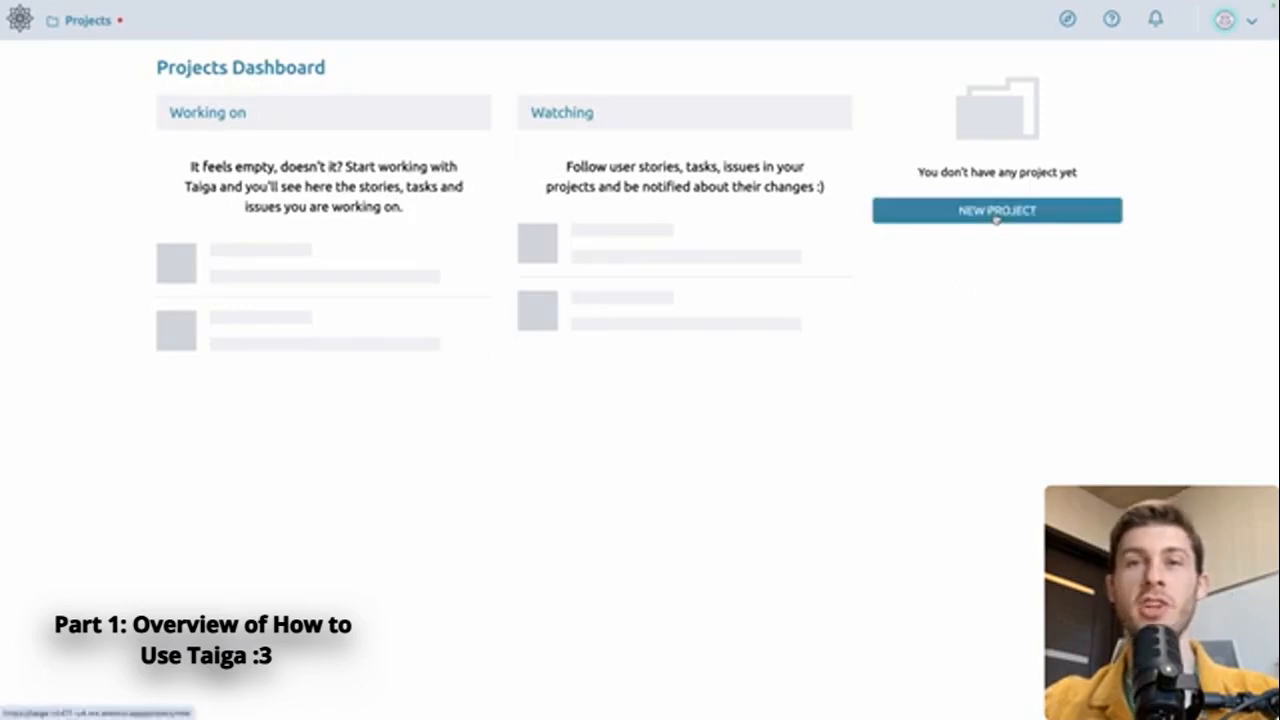
# Start a new project and save the announcement preferences with "Don't ask again" enabled
pyautogui.click(996, 214)
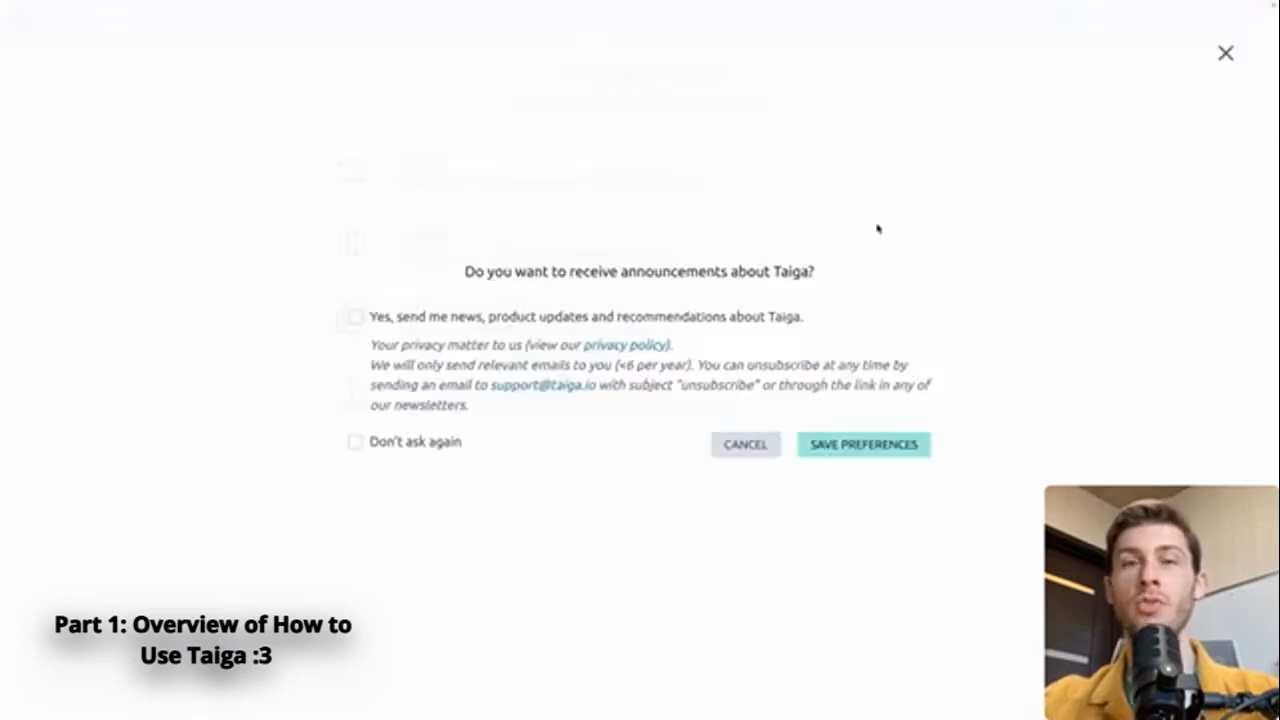
pyautogui.click(356, 443)
pyautogui.click(843, 450)
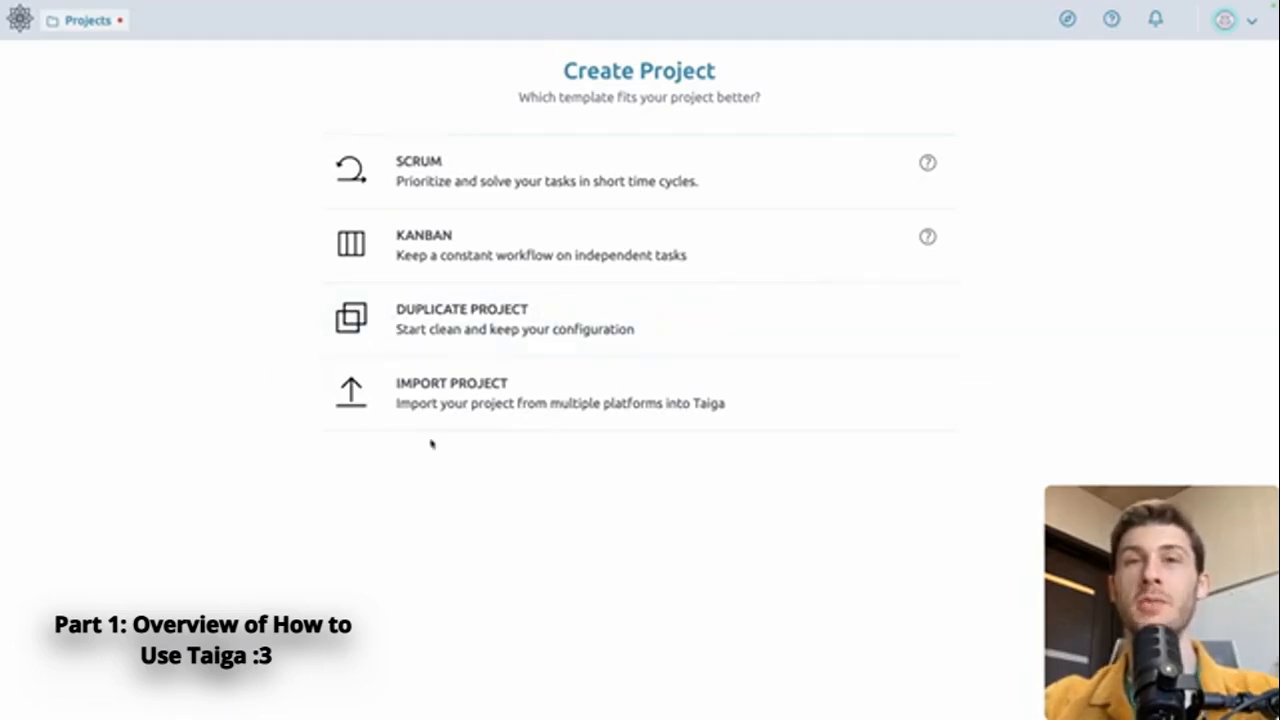
# Create a public Scrum project named "iOS App" with the description "iOS App development"
pyautogui.click(549, 197)
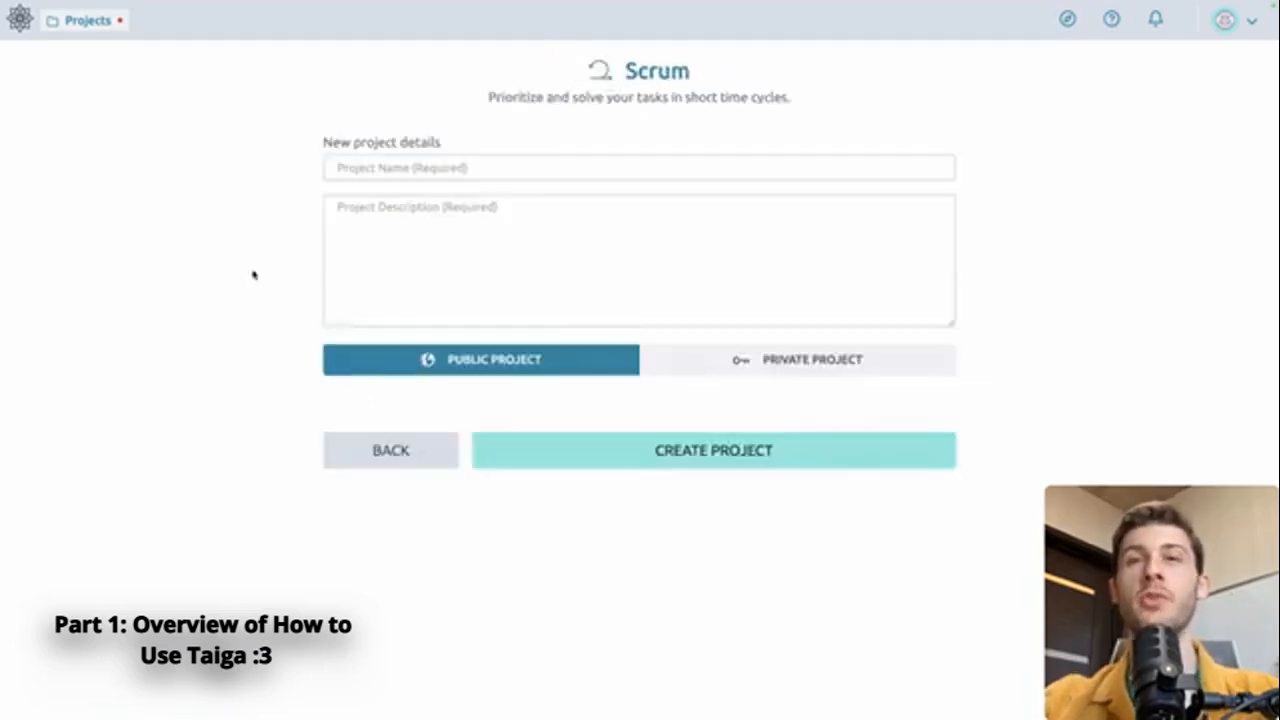
pyautogui.click(432, 168)
pyautogui.write('iOS App')
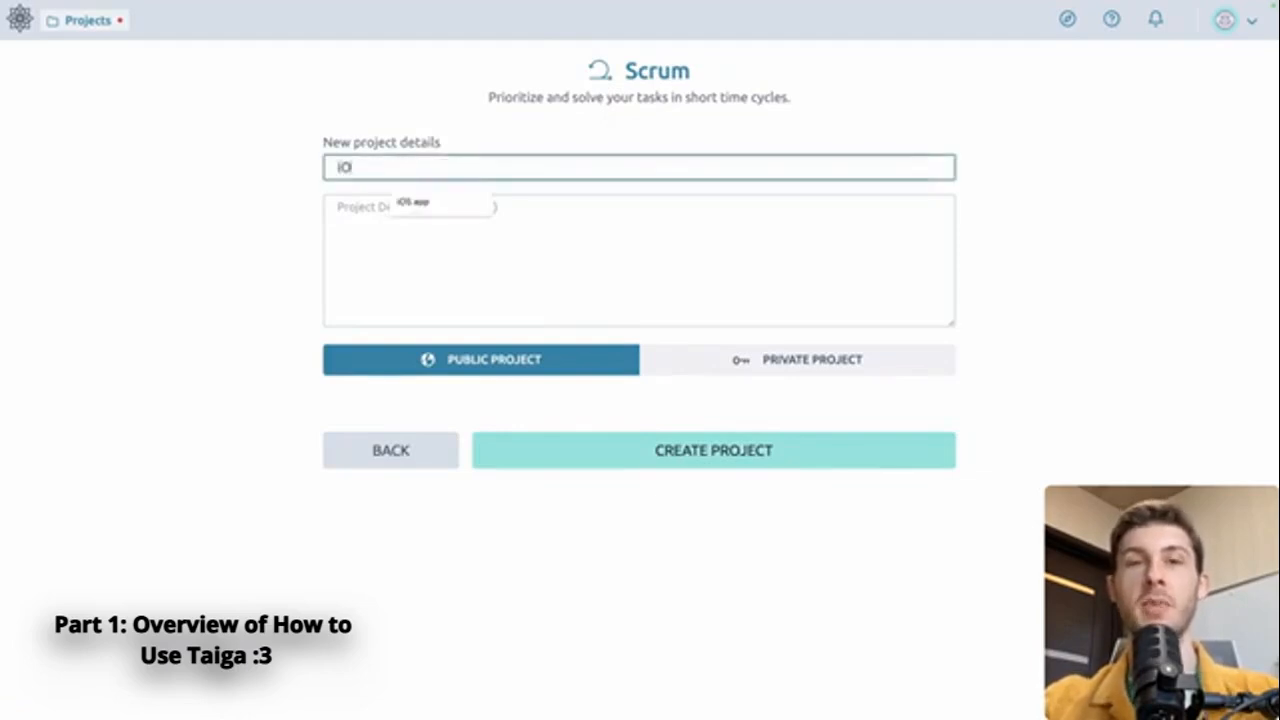
pyautogui.press('Tab')
pyautogui.write('iOS App development')
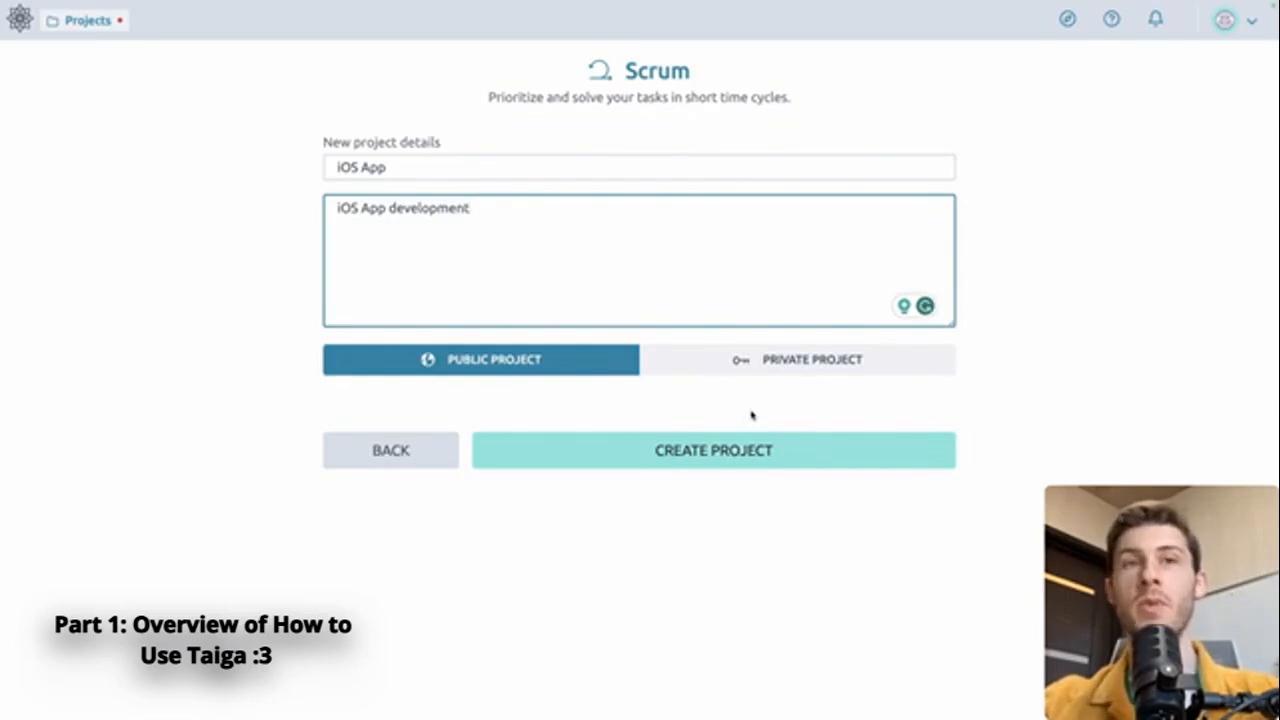
pyautogui.click(735, 448)
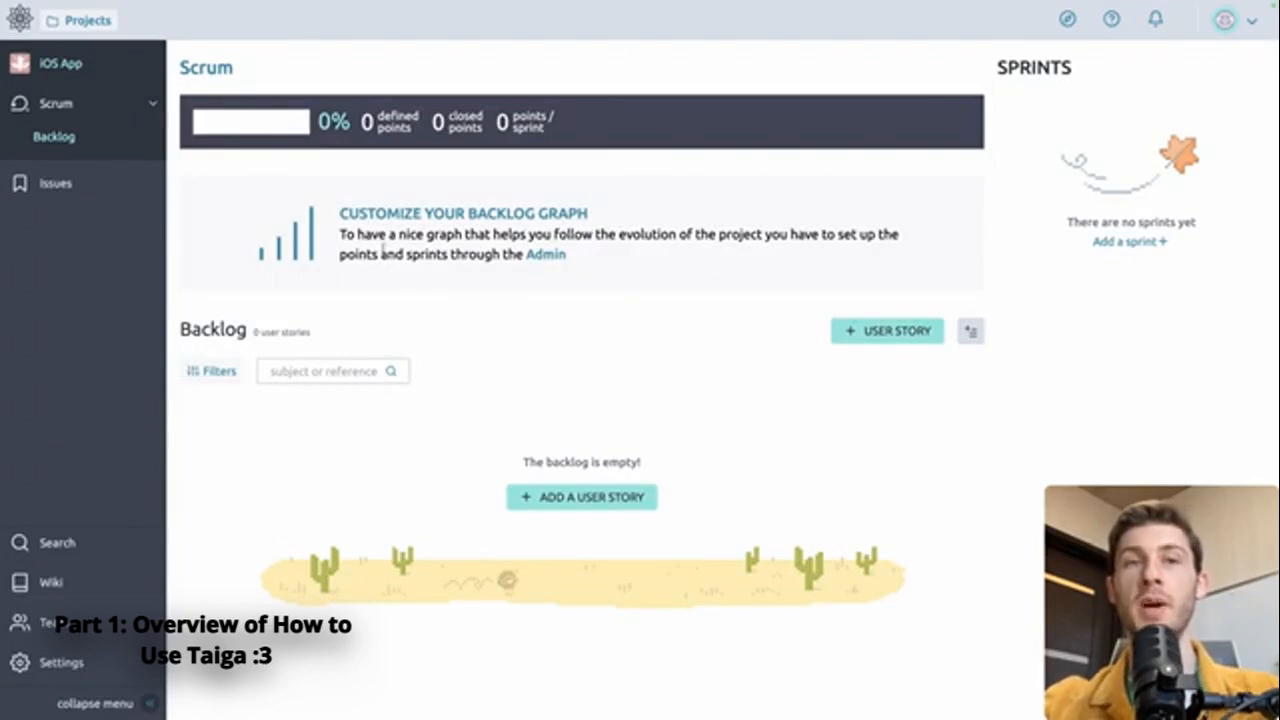
# In the project settings, invite a new member by entering their e-mail address and assigning the Front role
pyautogui.click(64, 662)
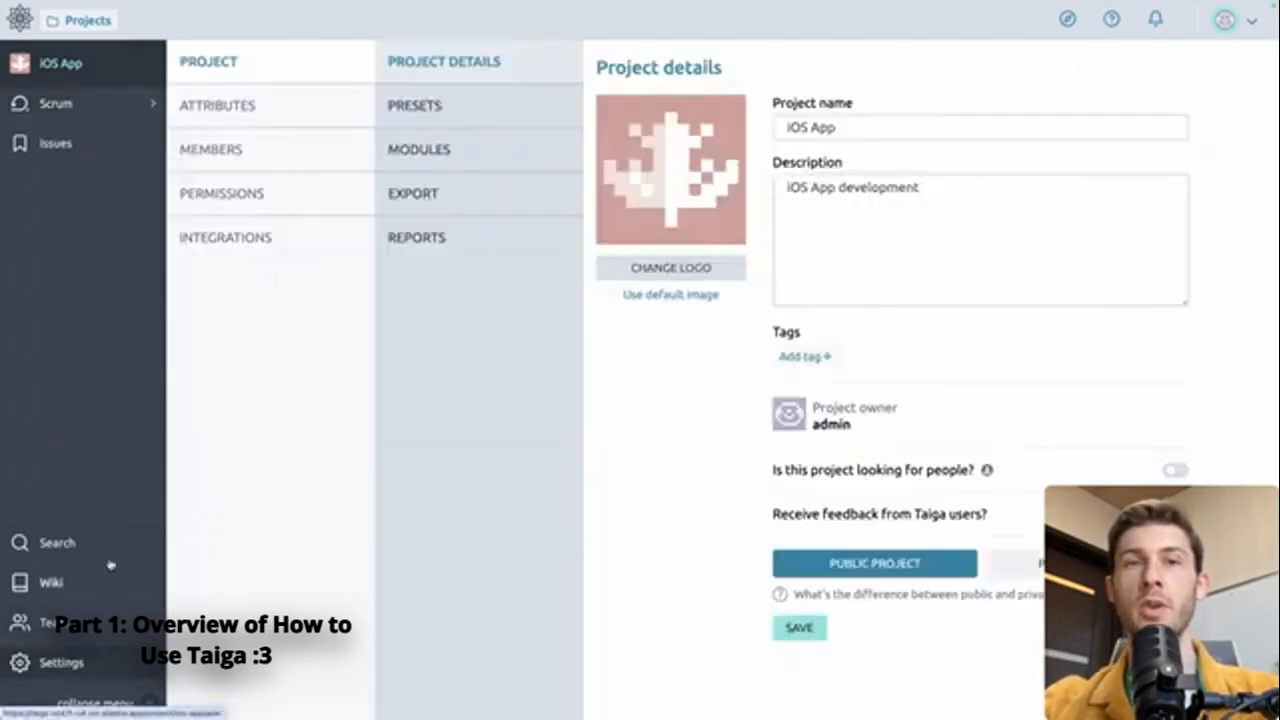
pyautogui.click(289, 164)
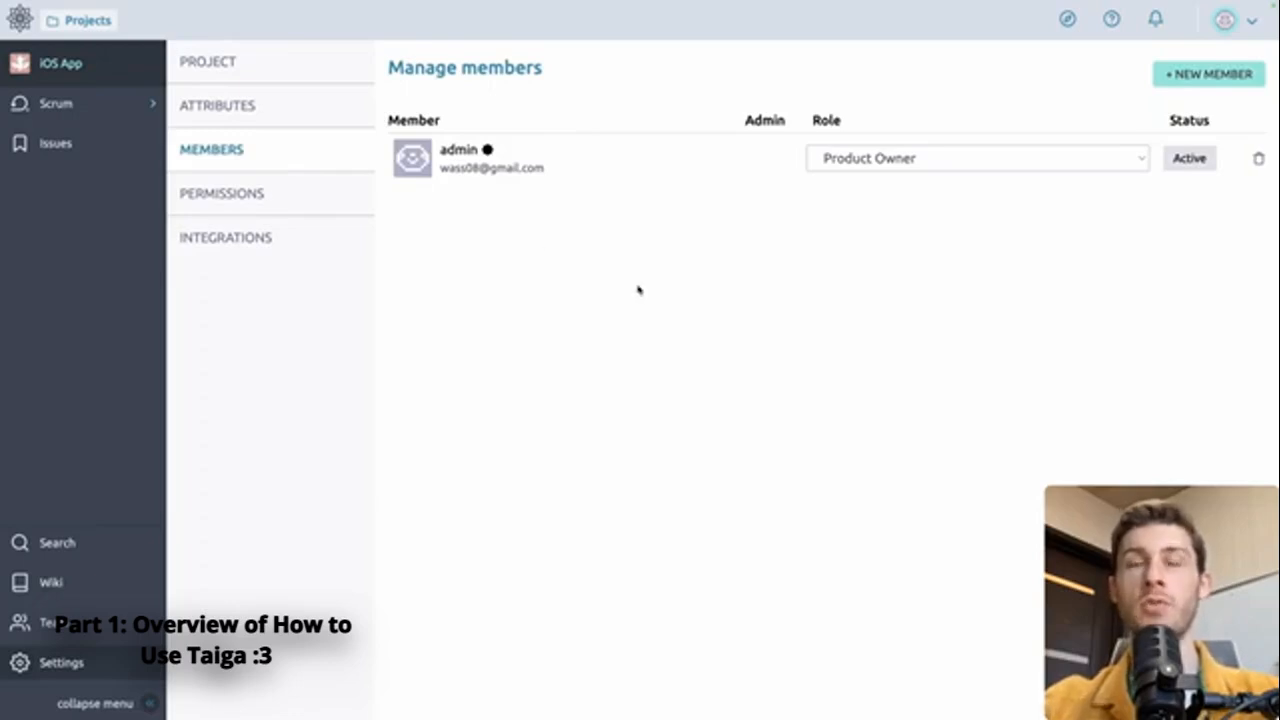
pyautogui.click(1194, 78)
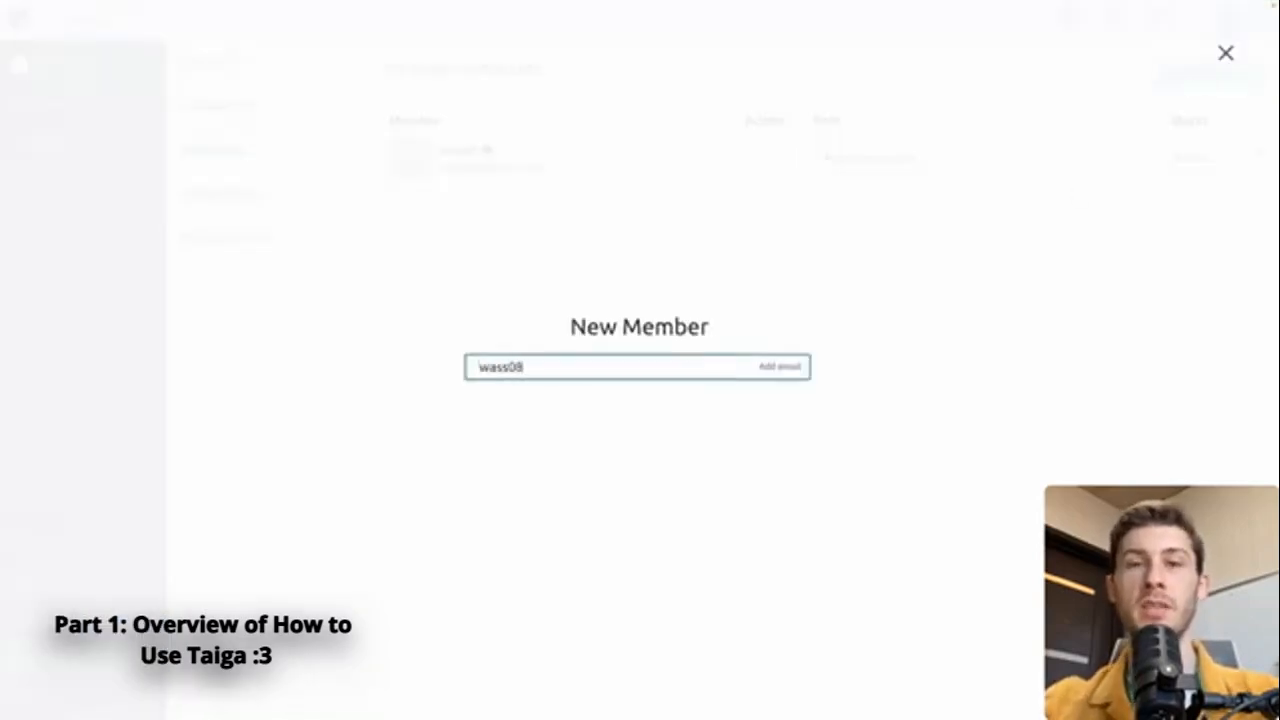
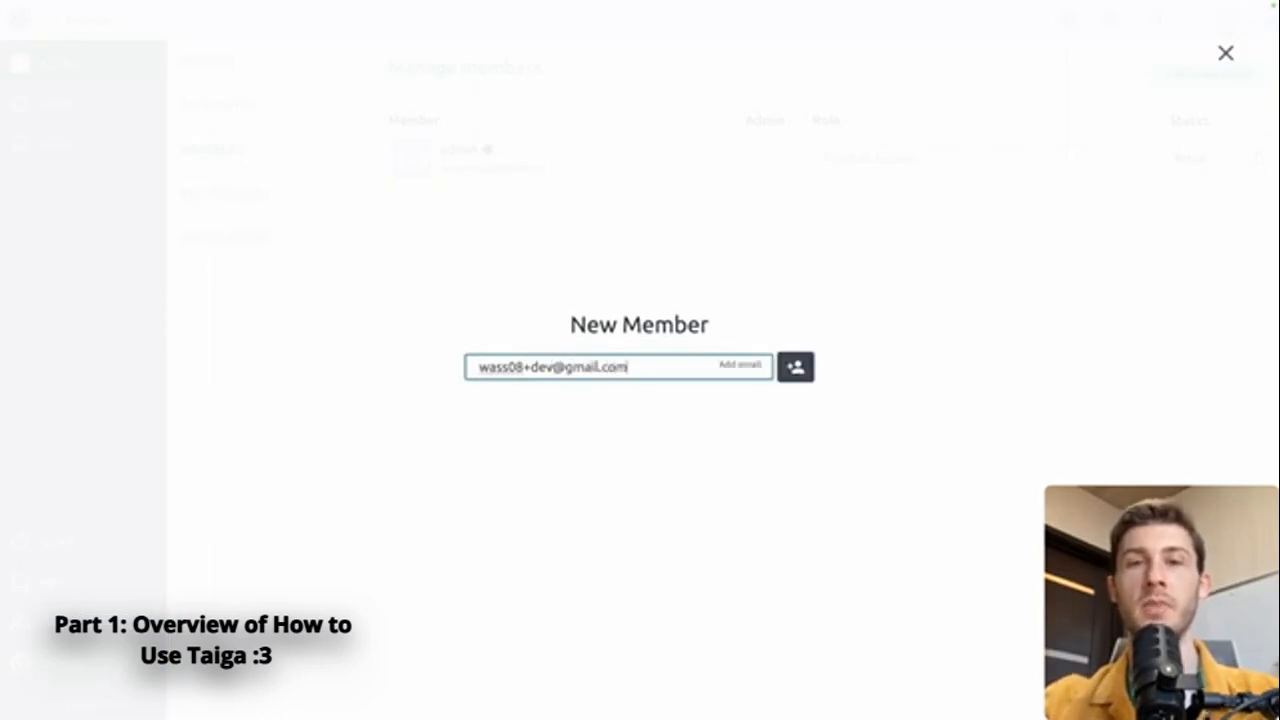
pyautogui.click(790, 367)
pyautogui.click(786, 225)
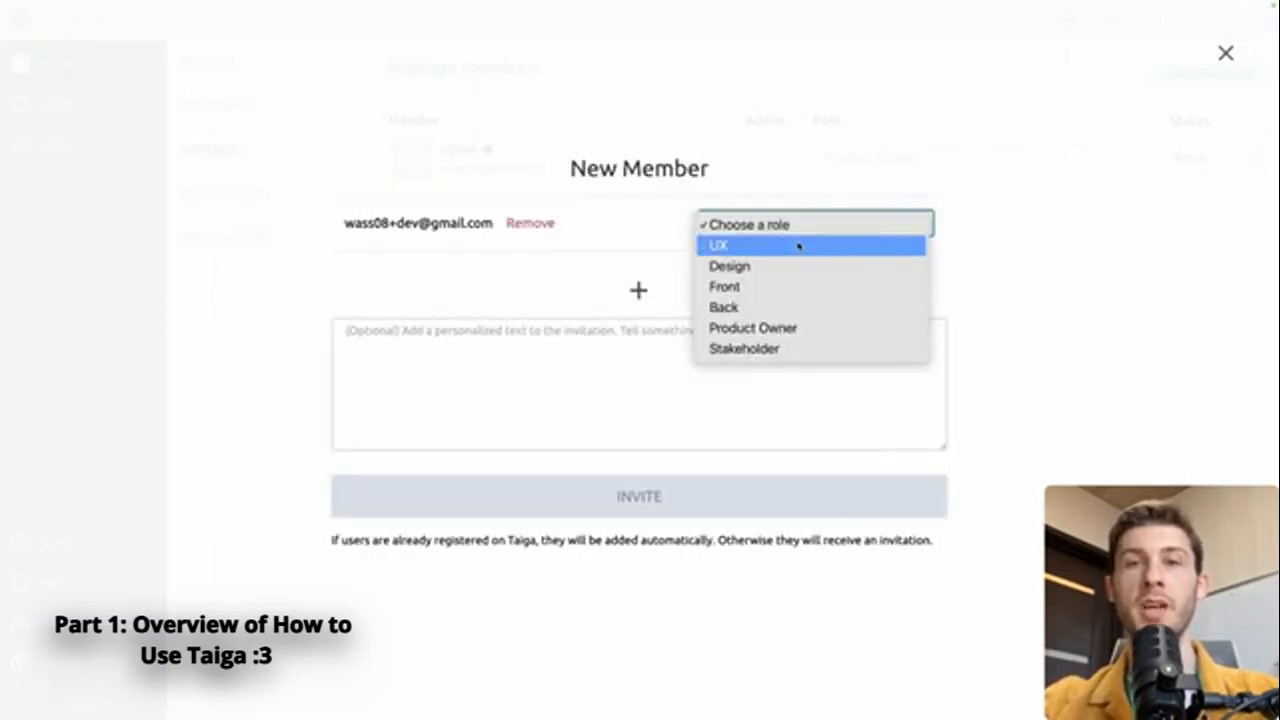
pyautogui.click(783, 288)
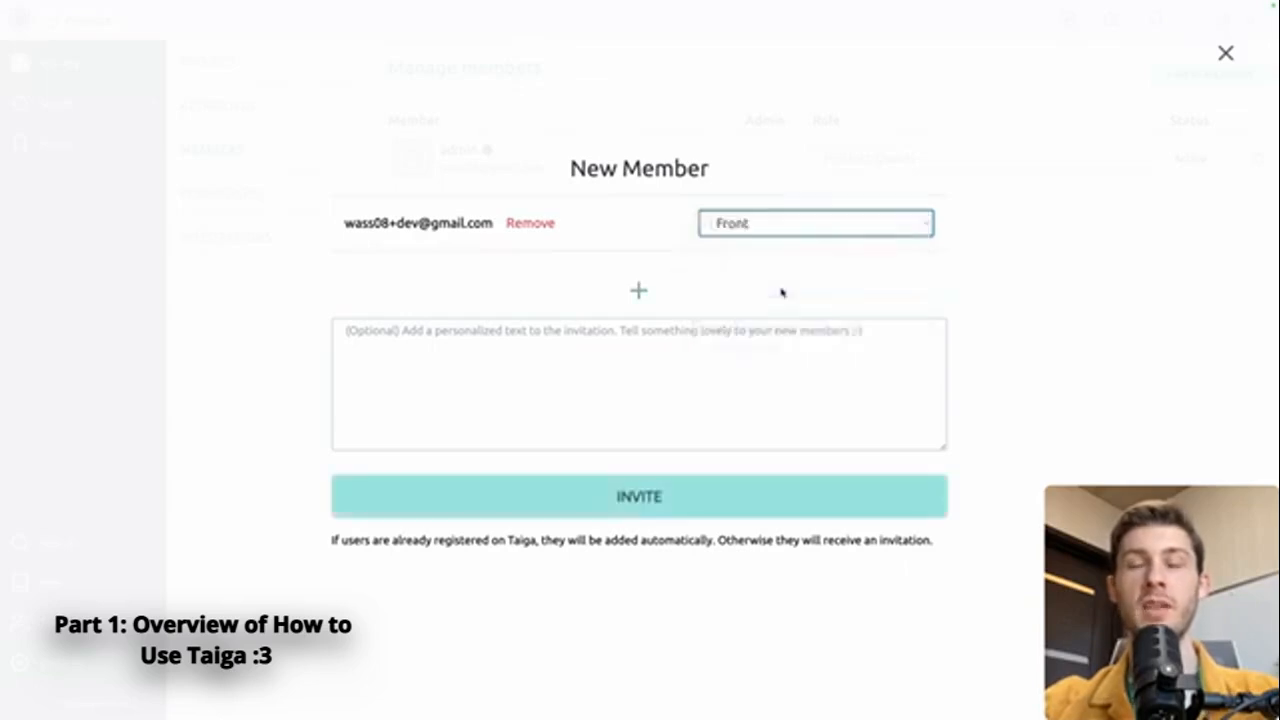
pyautogui.click(587, 498)
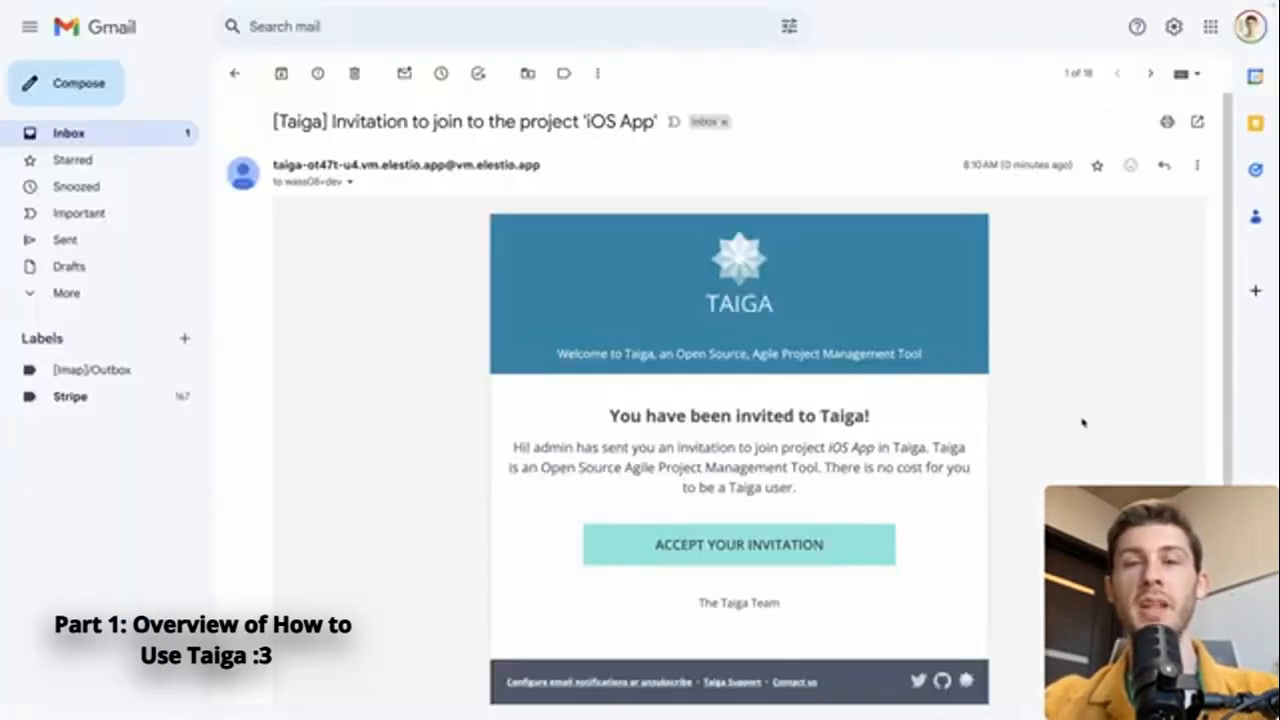
# Switch to Gmail and use the acceptance link in the invitation e-mail for the iOS App project
pyautogui.rightClick(790, 550)
pyautogui.click(848, 487)
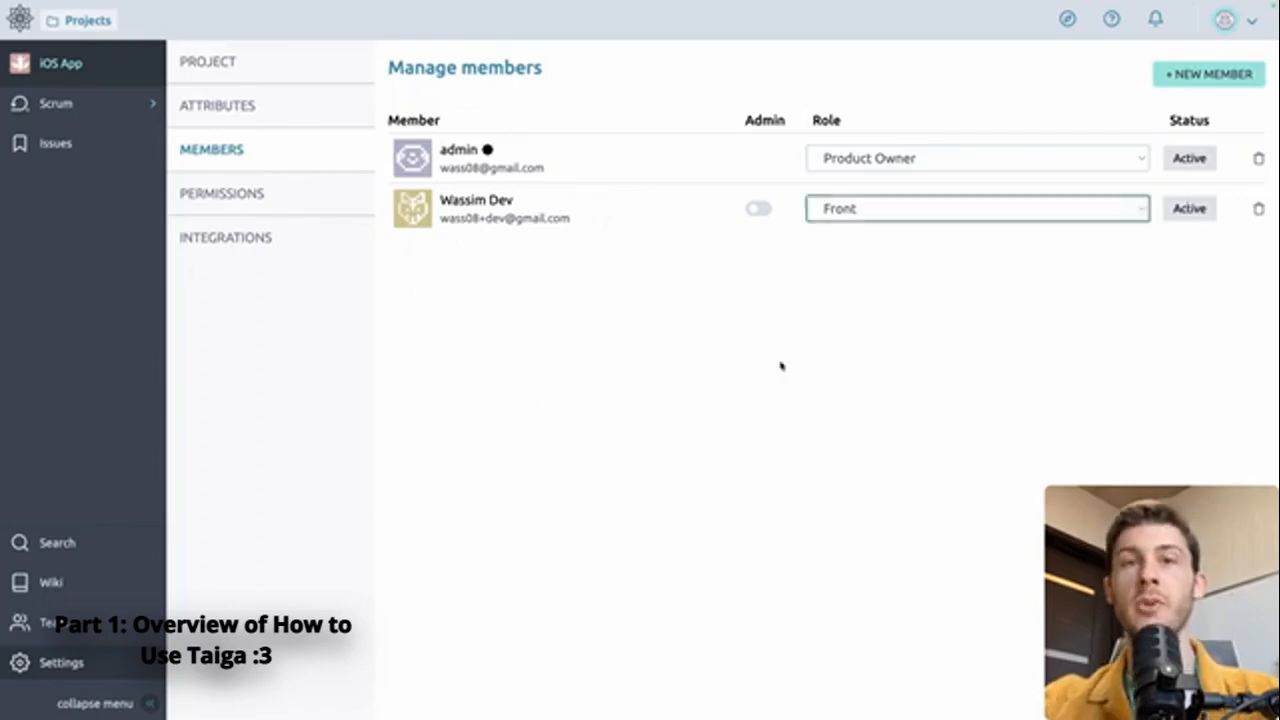
# Check the role choices for the newly joined member and add a role named QA in the project permissions
pyautogui.click(934, 212)
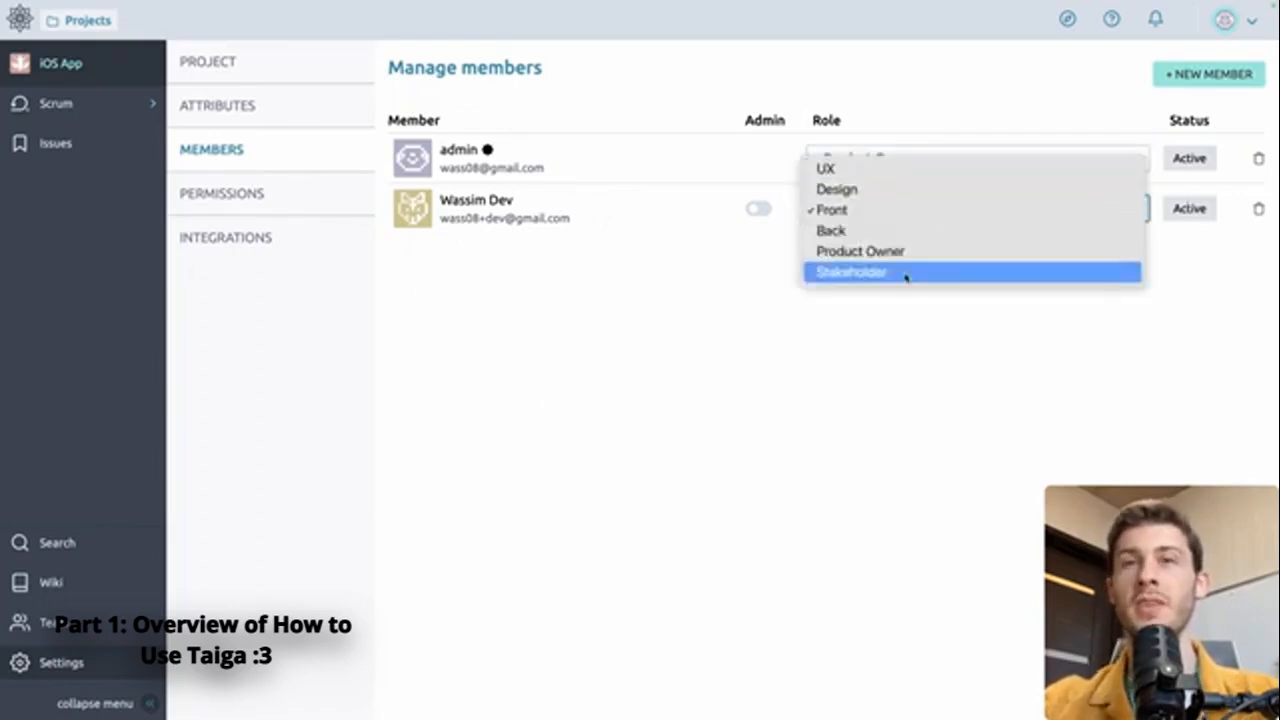
pyautogui.click(694, 270)
pyautogui.click(298, 194)
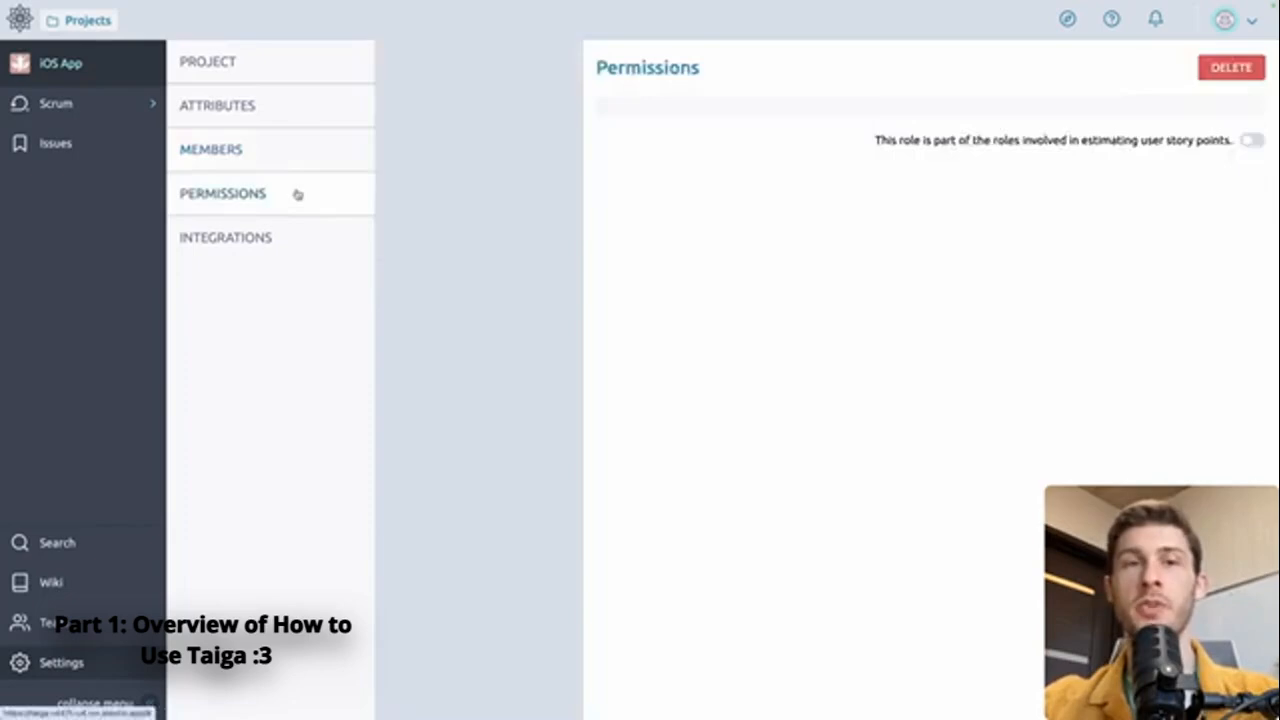
pyautogui.click(480, 376)
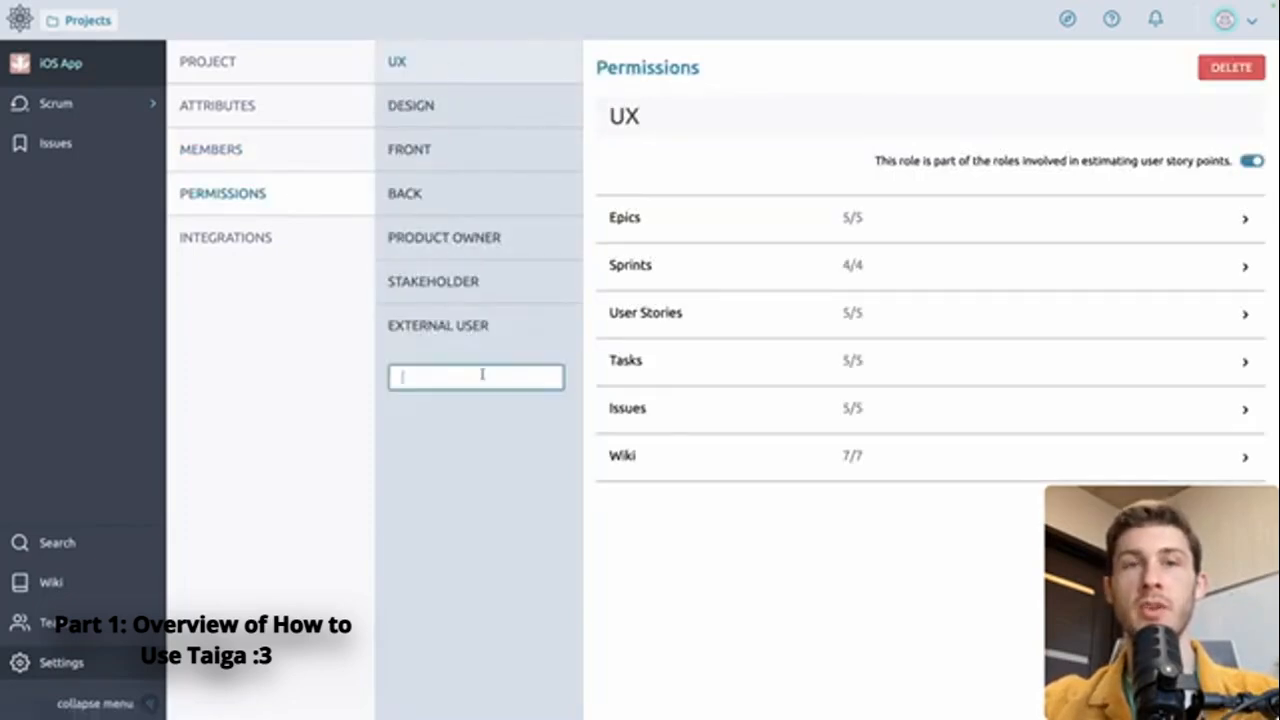
pyautogui.write('QA')
pyautogui.press('Return')
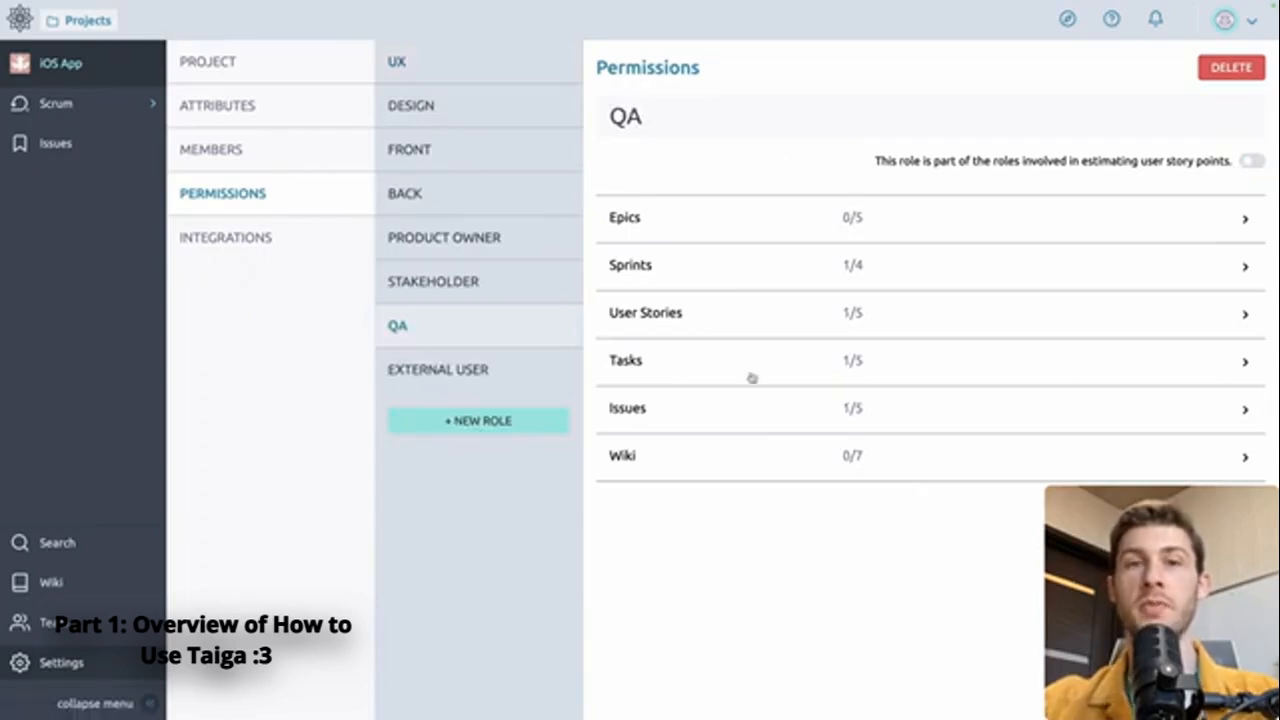
# Review the new member's available roles in the member management page, keeping the Front role
pyautogui.click(319, 168)
pyautogui.click(947, 212)
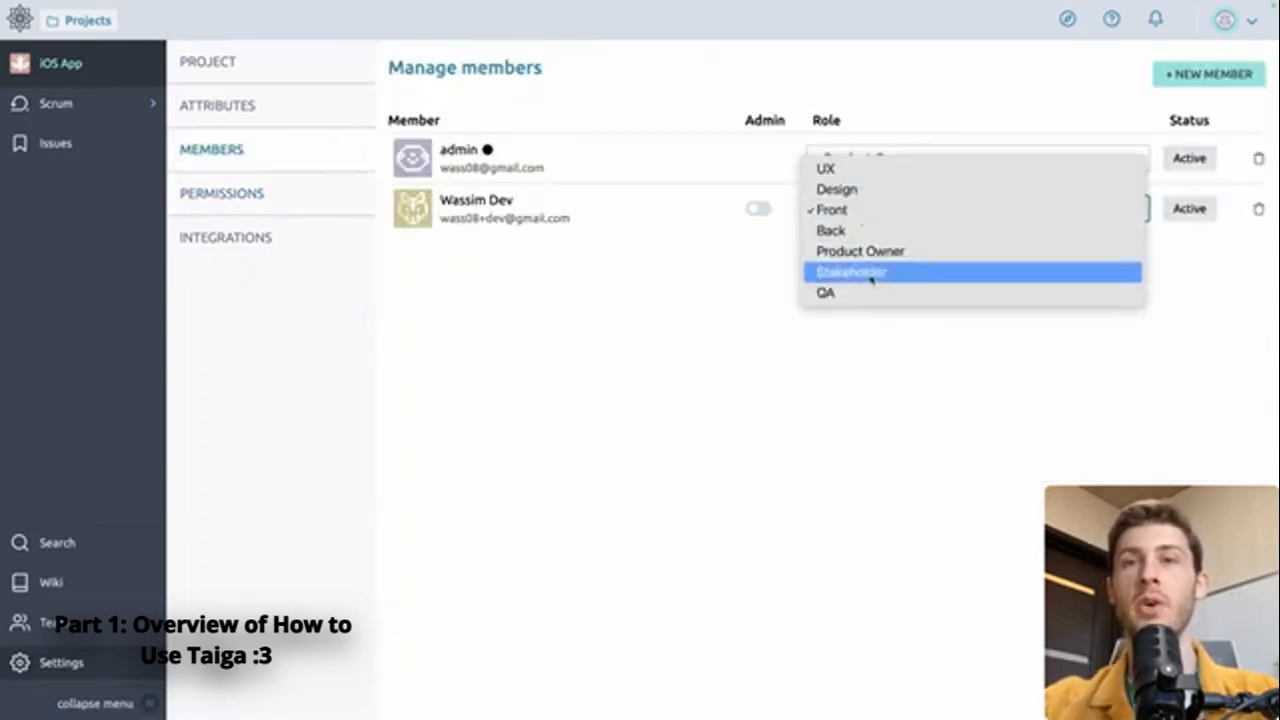
pyautogui.click(655, 363)
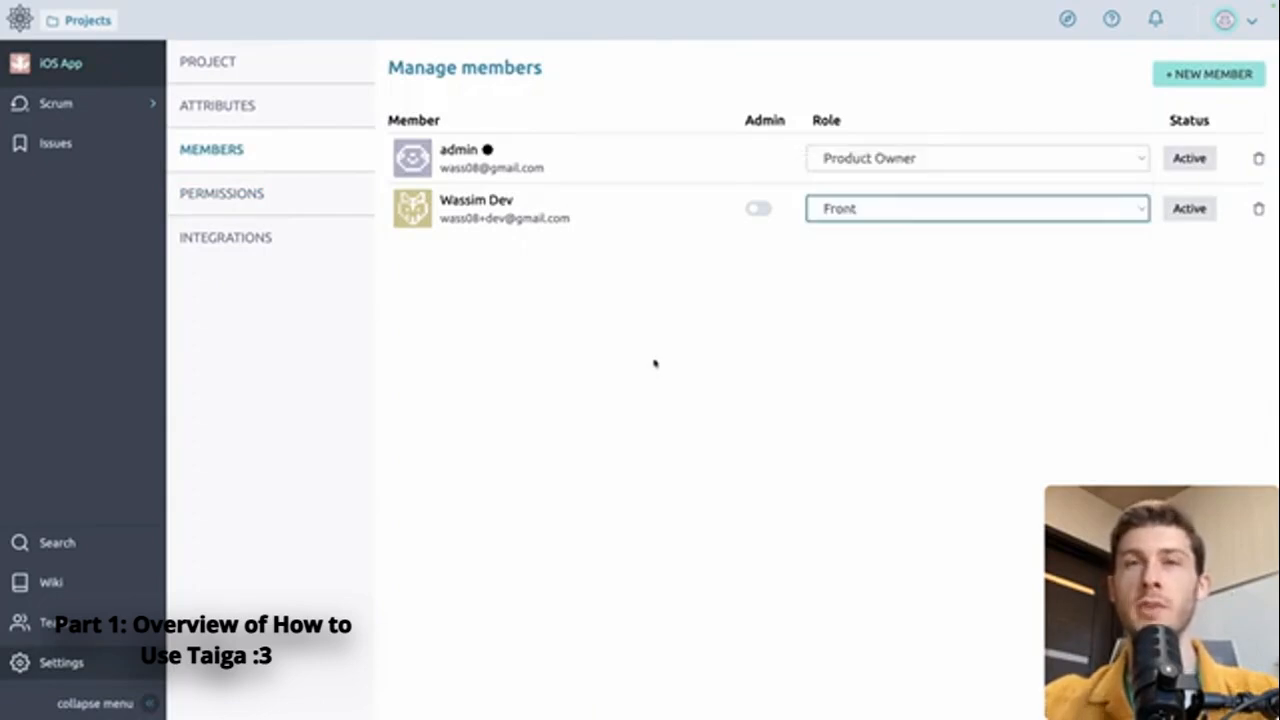
# Draft a backlog user story "As a user, I want to see the list of my projects", describing project viewing, status and update/duplicate/open actions
pyautogui.click(57, 104)
pyautogui.click(54, 135)
pyautogui.click(516, 494)
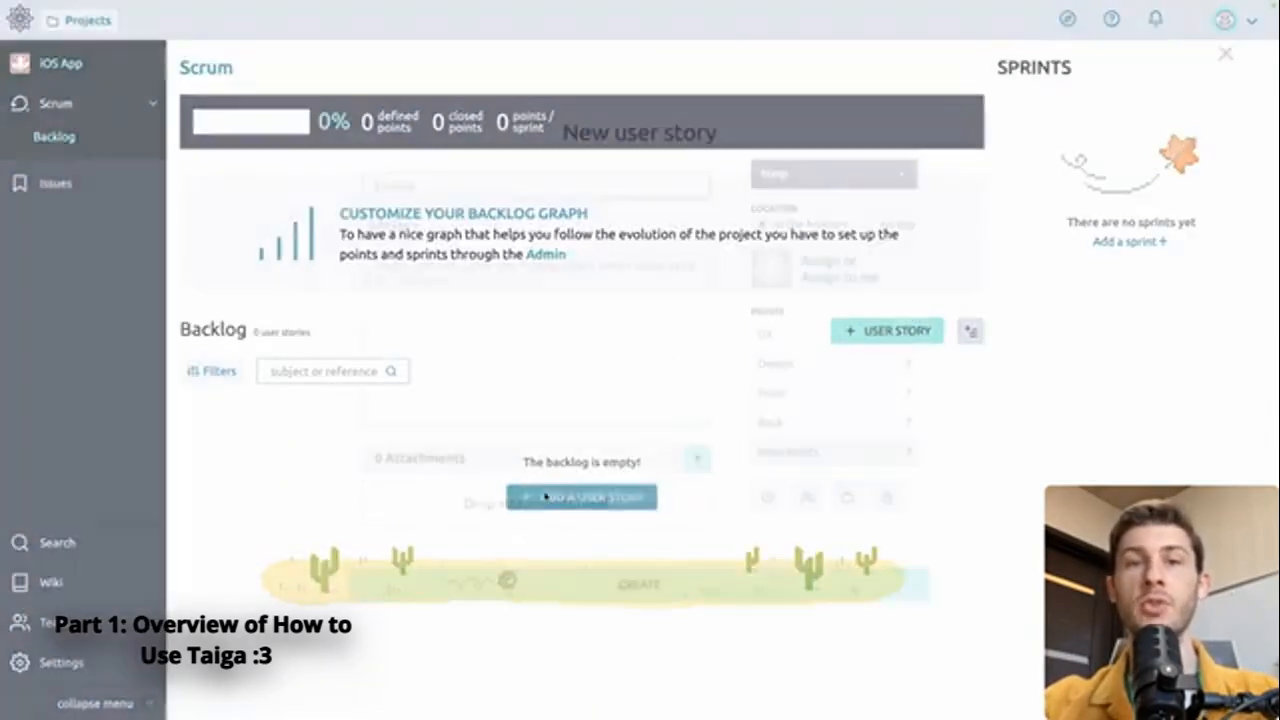
pyautogui.write('As a user, I want to see the list of my projects')
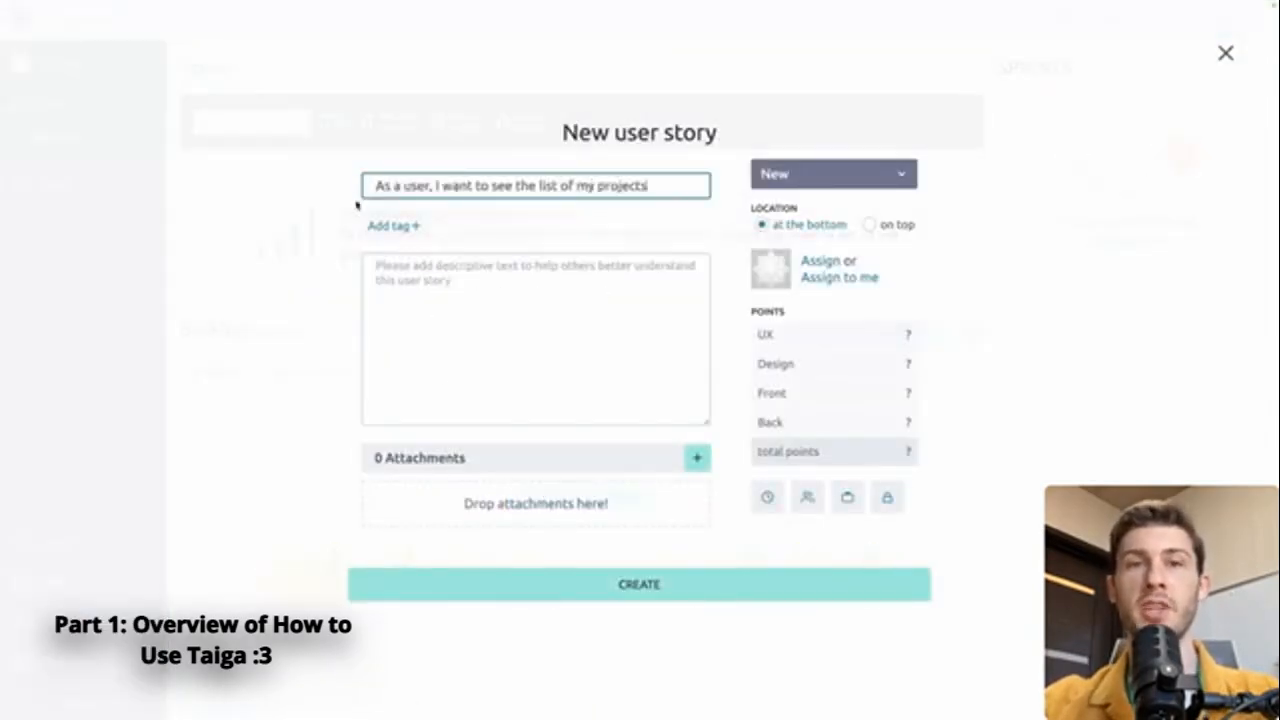
pyautogui.click(408, 226)
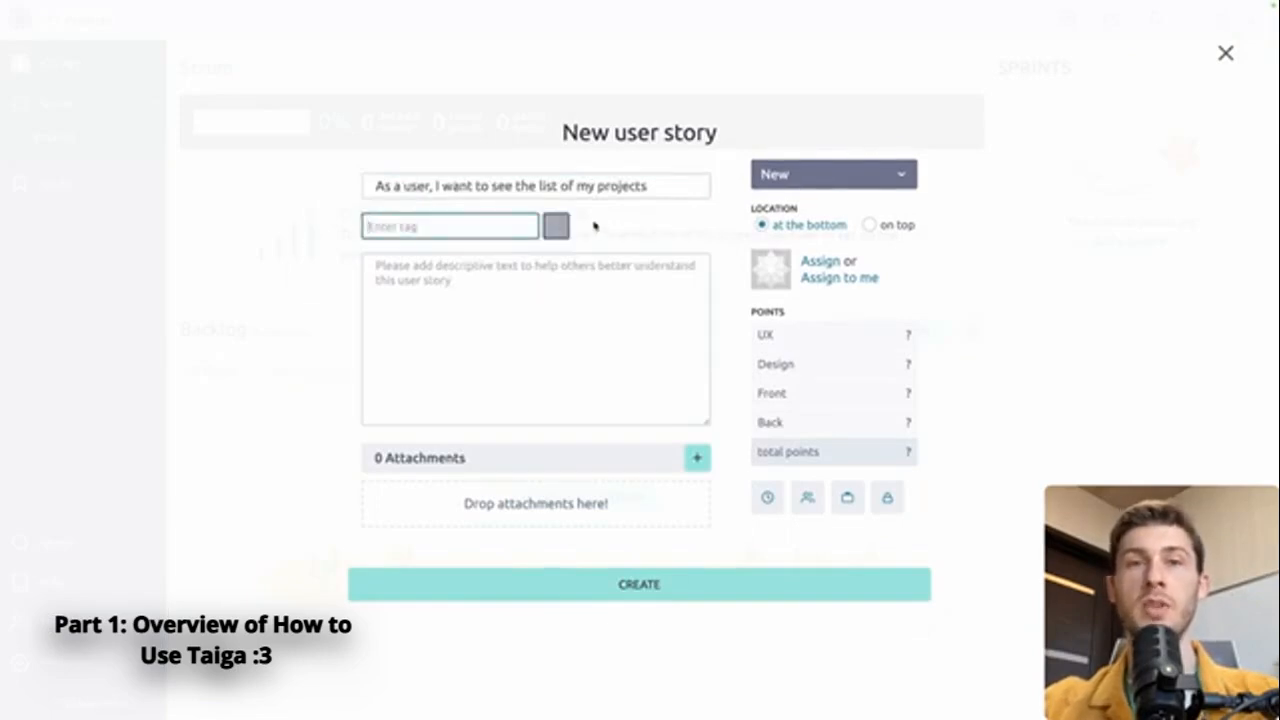
pyautogui.click(376, 267)
pyautogui.write('User should be able to: - view its projects - view the project status - have access to actions: update/duplicate/open')
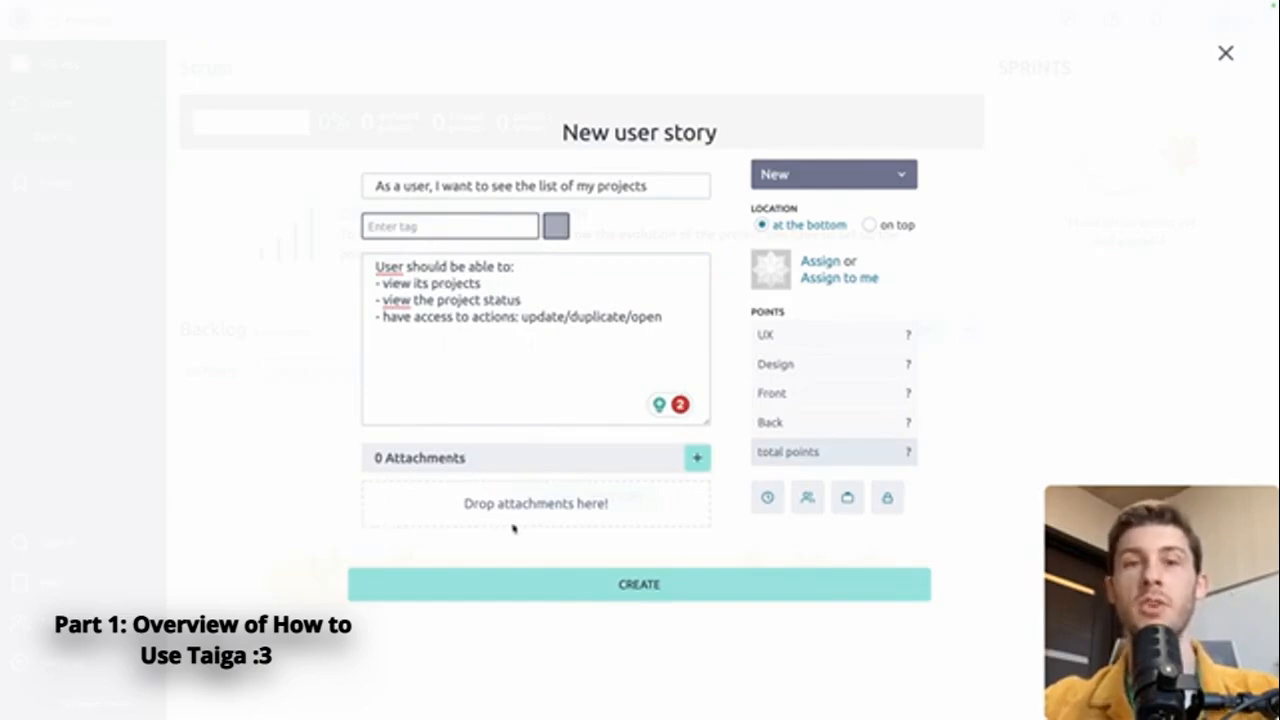
# Assign the user story to admin and estimate it with Design 2, Front 3 and Back 3 points
pyautogui.click(822, 261)
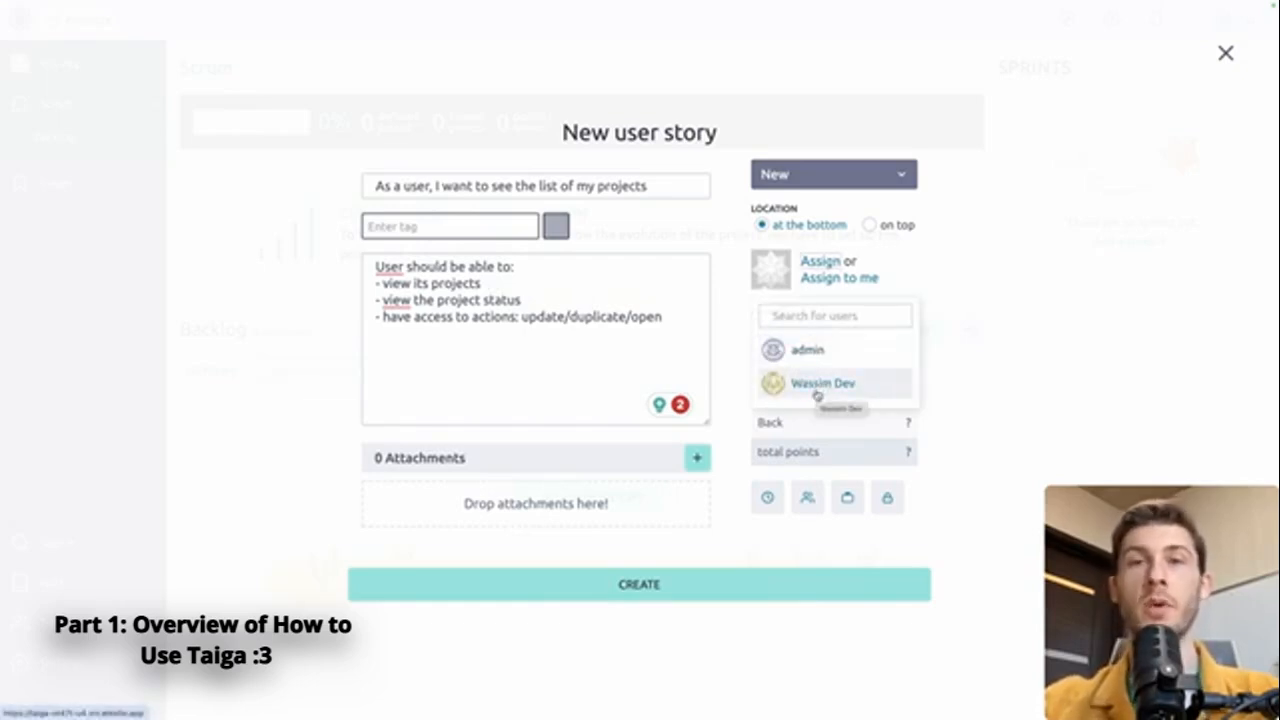
pyautogui.click(806, 350)
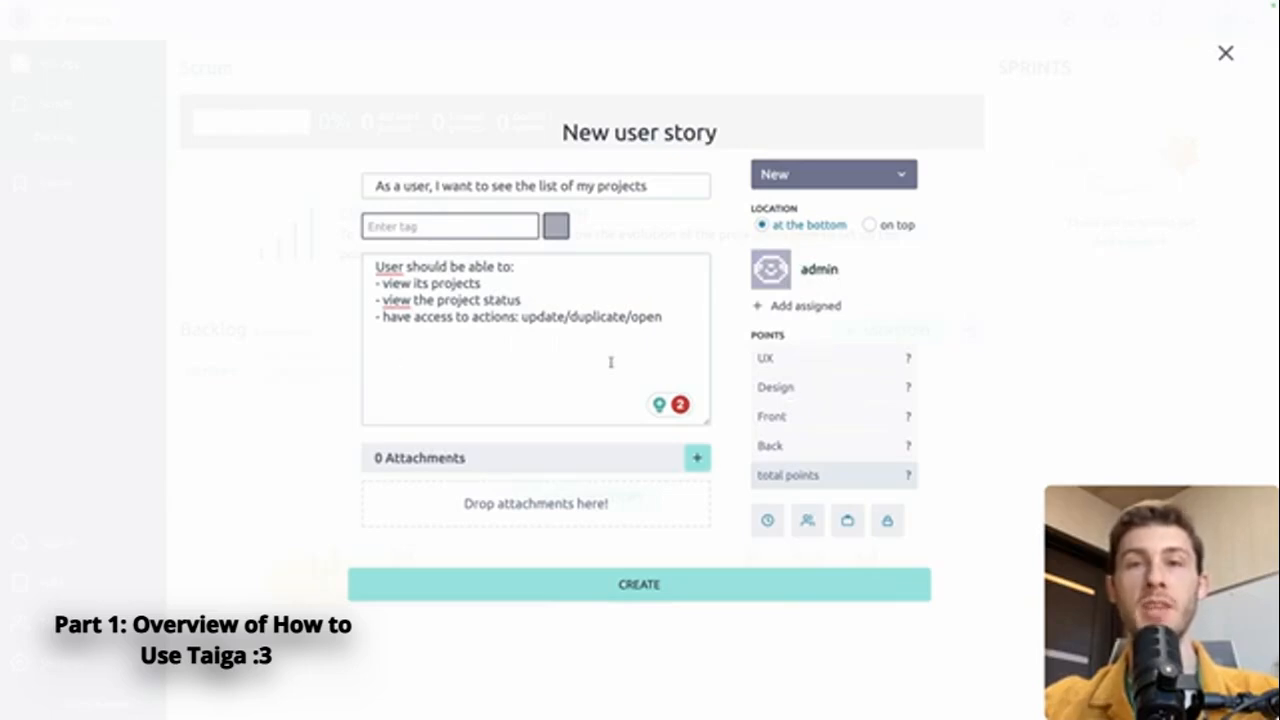
pyautogui.click(855, 388)
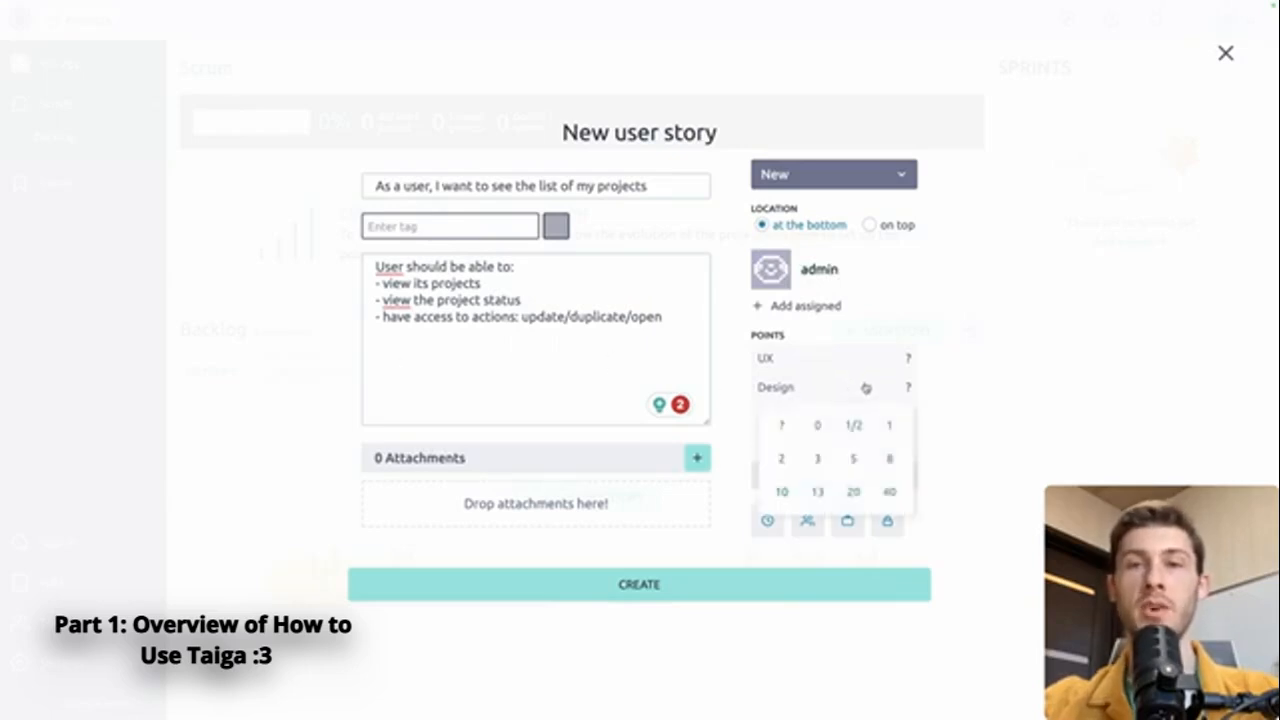
pyautogui.click(782, 458)
pyautogui.click(880, 422)
pyautogui.click(818, 486)
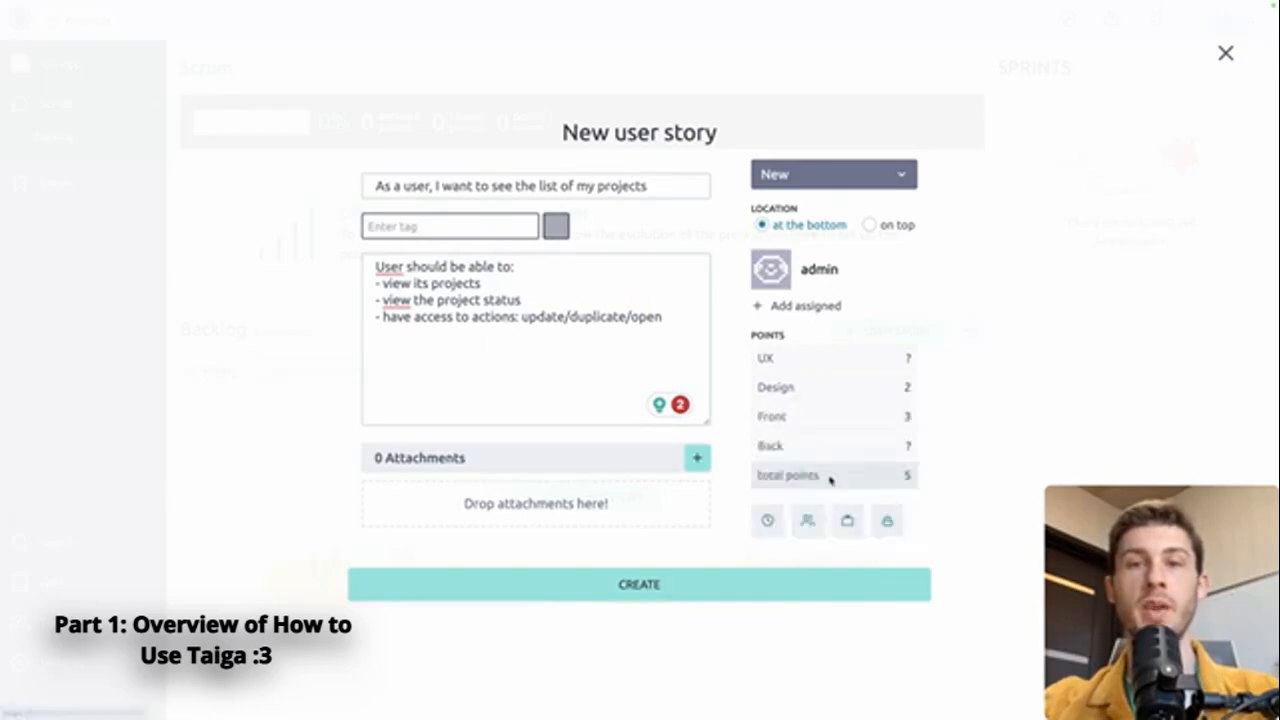
pyautogui.click(857, 446)
pyautogui.click(818, 515)
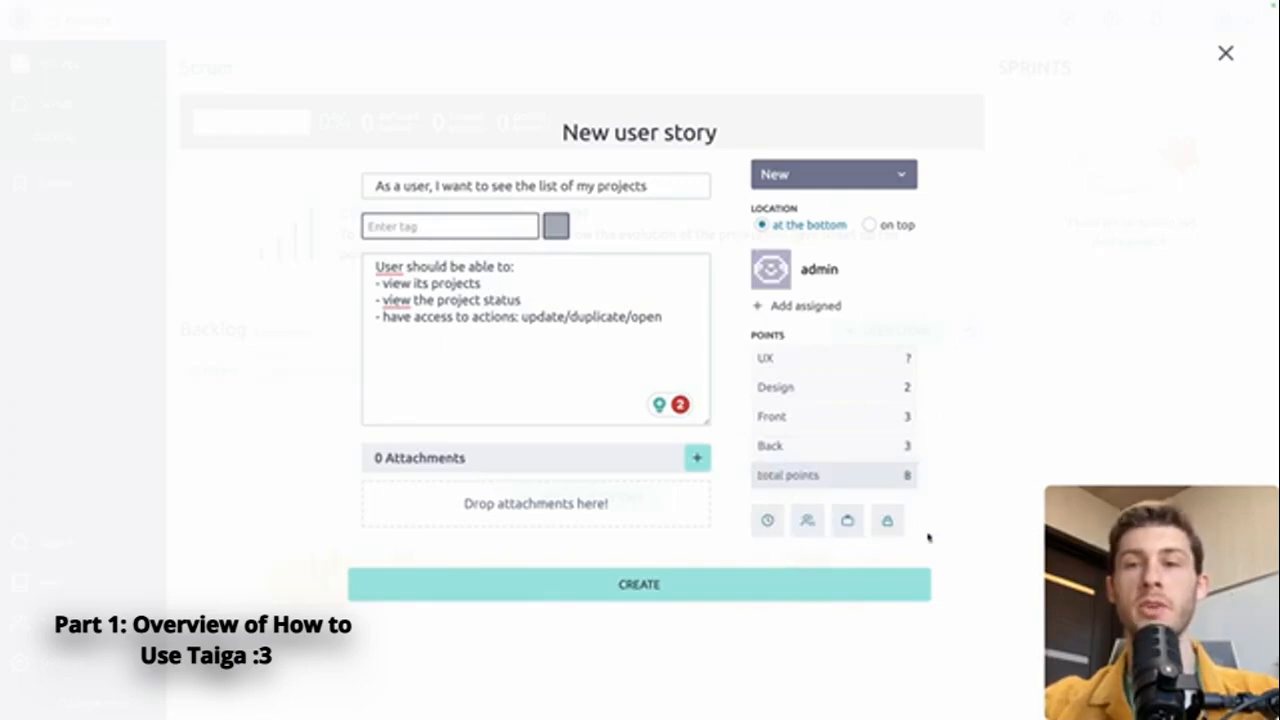
# Set the user story's due date to 8 February 2024 and create the story
pyautogui.click(767, 521)
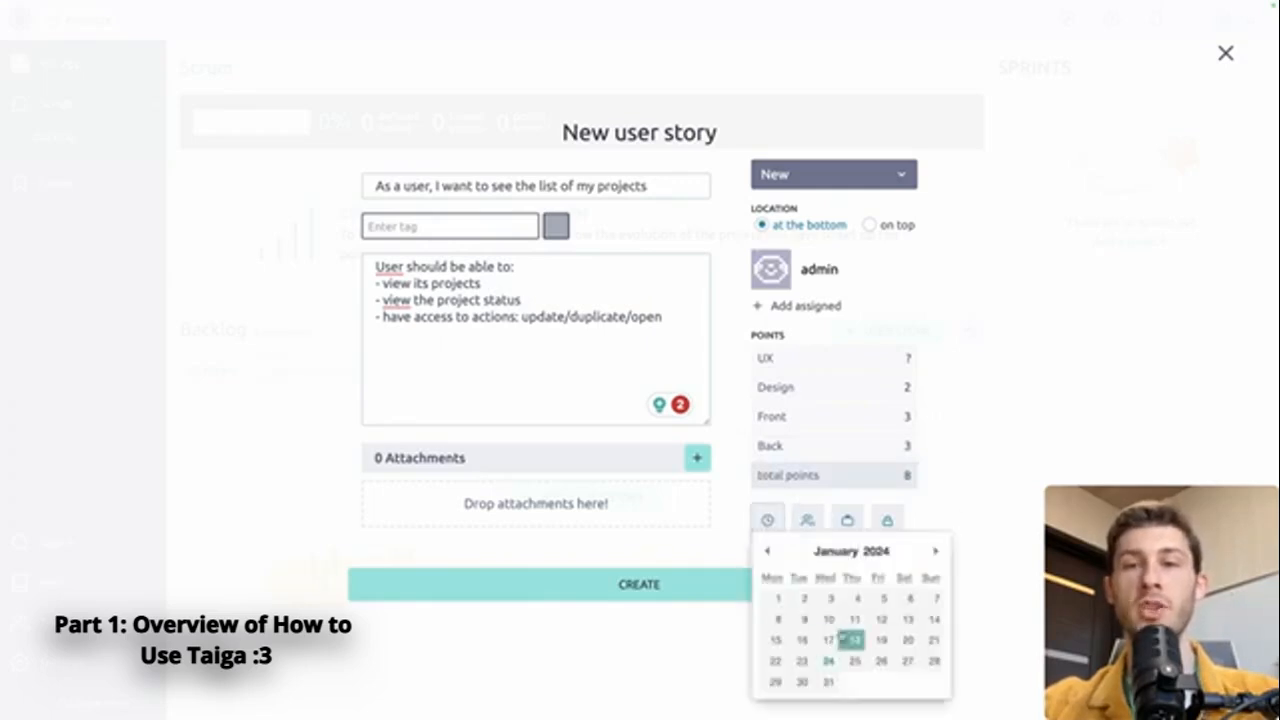
pyautogui.click(935, 551)
pyautogui.click(854, 620)
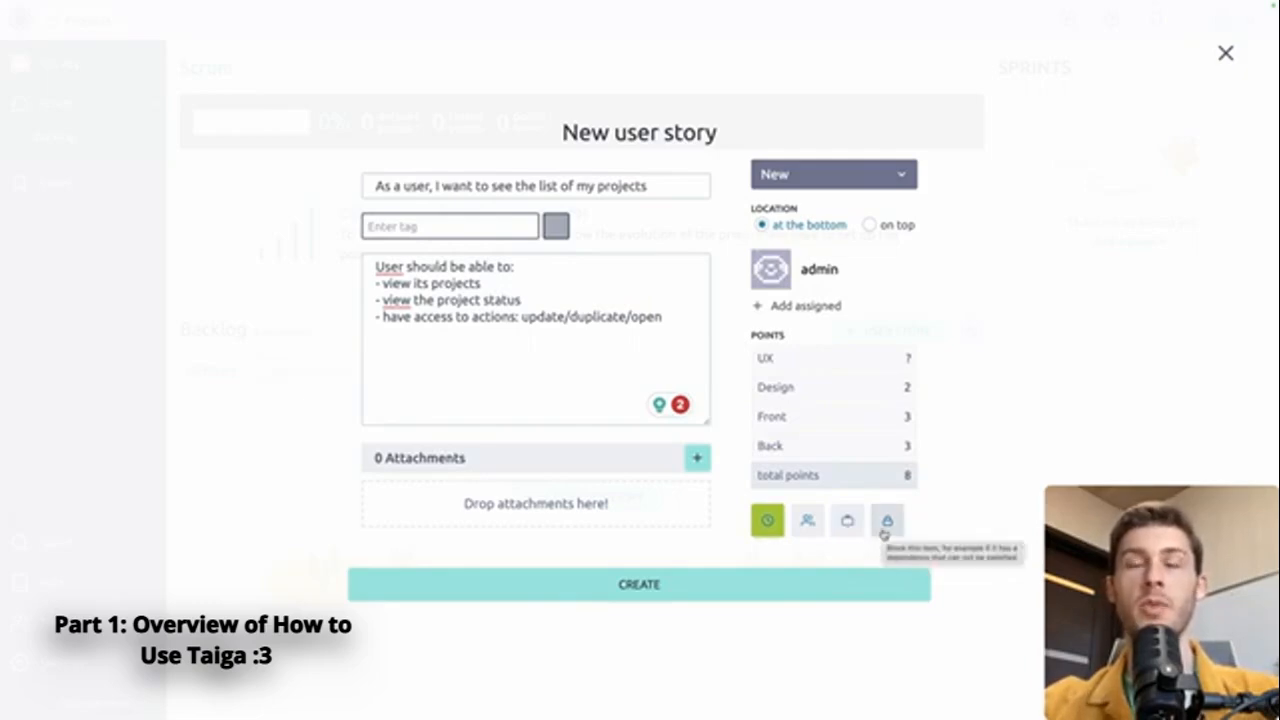
pyautogui.click(749, 582)
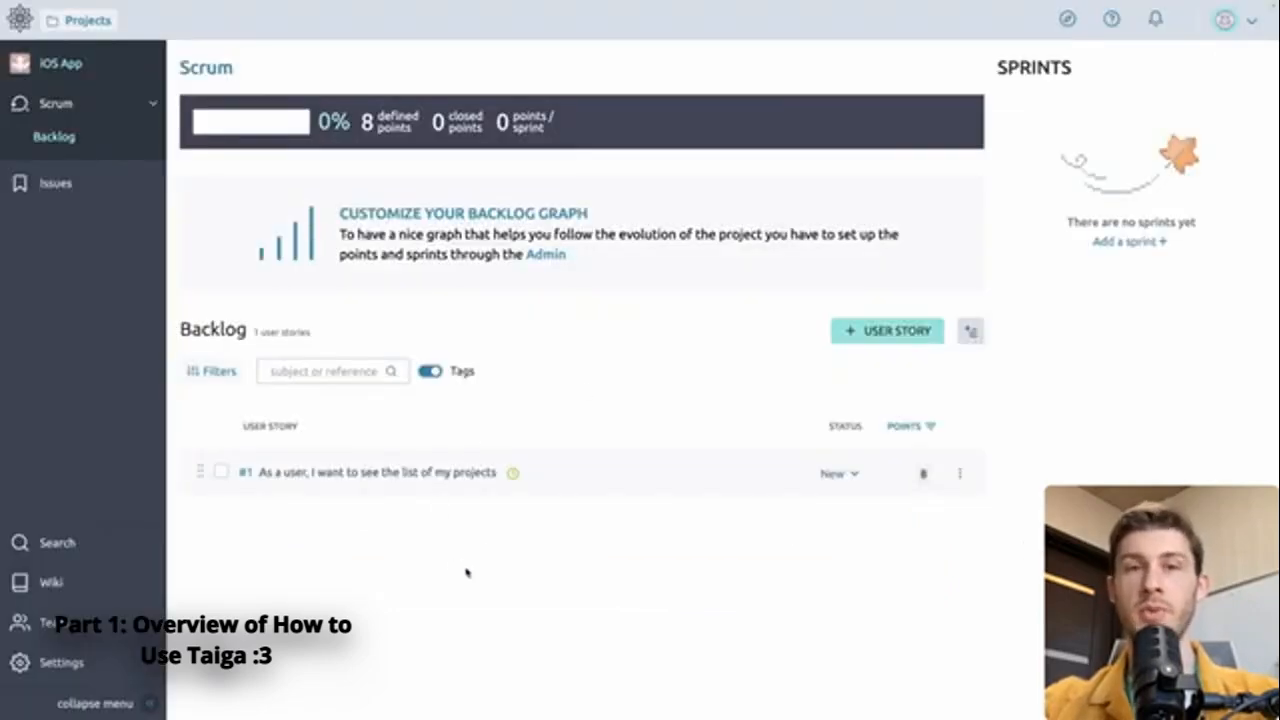
# Create a sprint named "Dashboard" running from 24 Jan 2024 to 07 Feb 2024
pyautogui.click(1114, 243)
pyautogui.write('Dashboard')
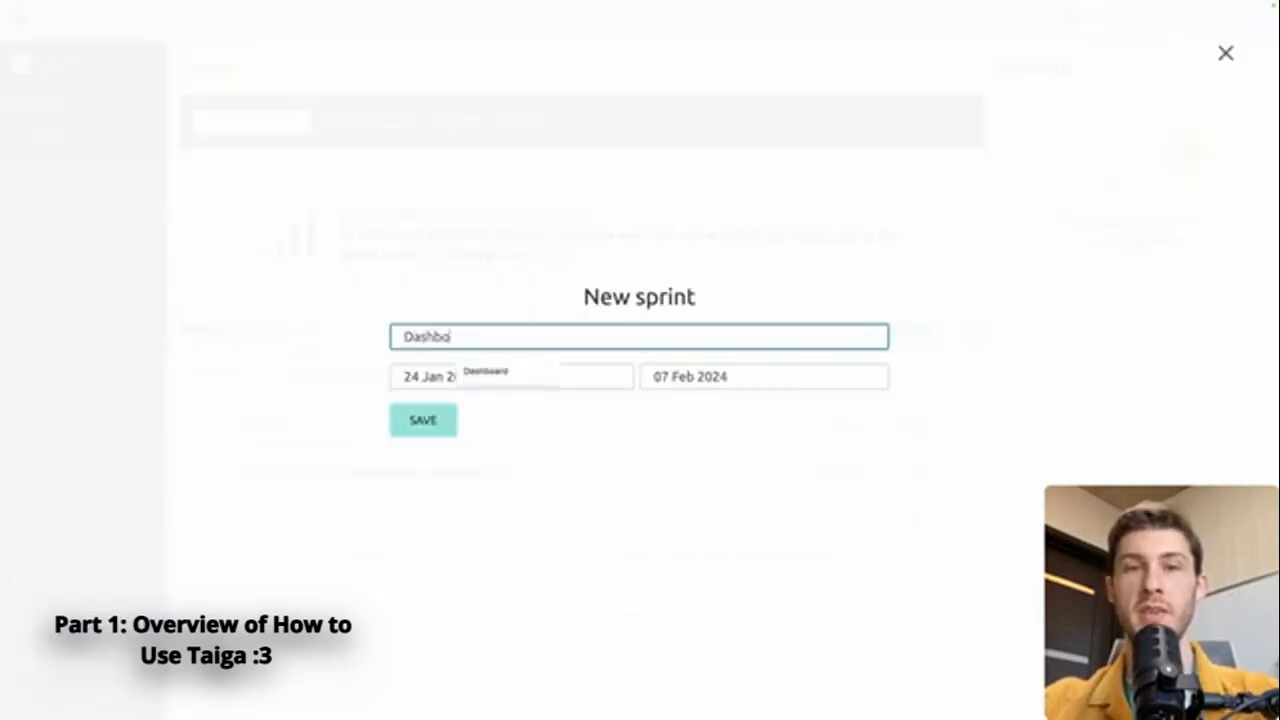
pyautogui.click(775, 378)
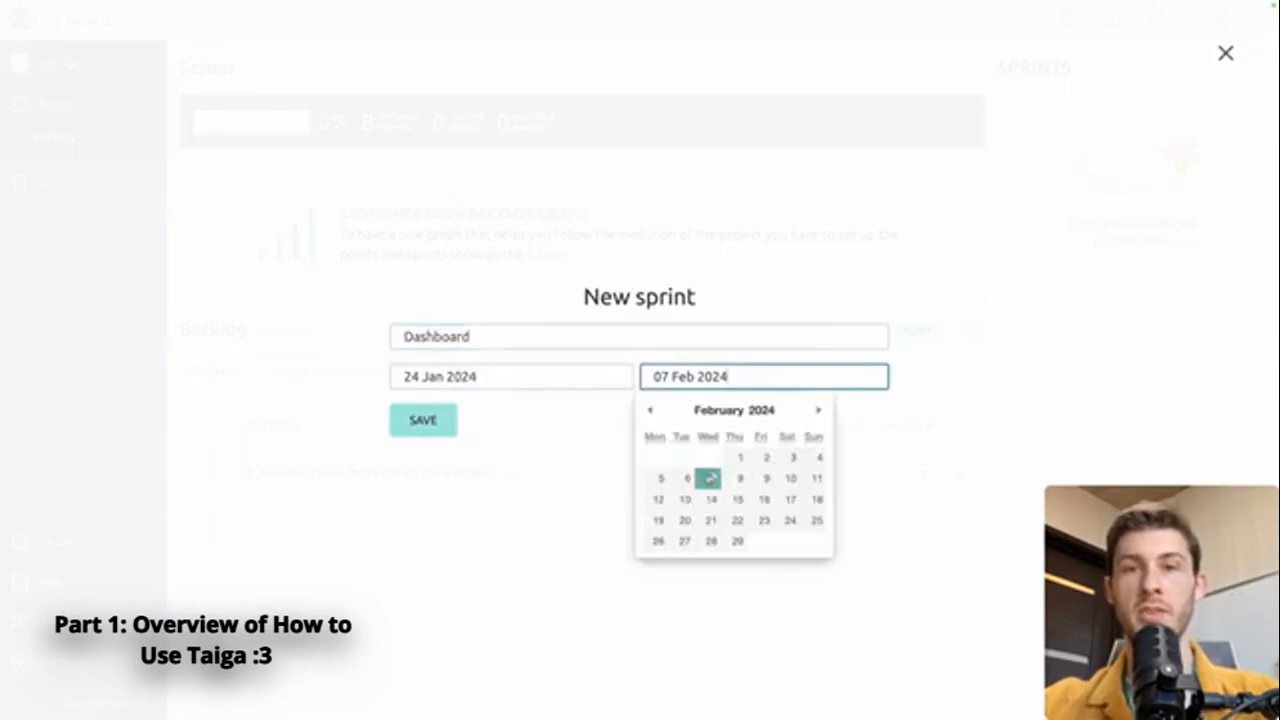
pyautogui.click(405, 428)
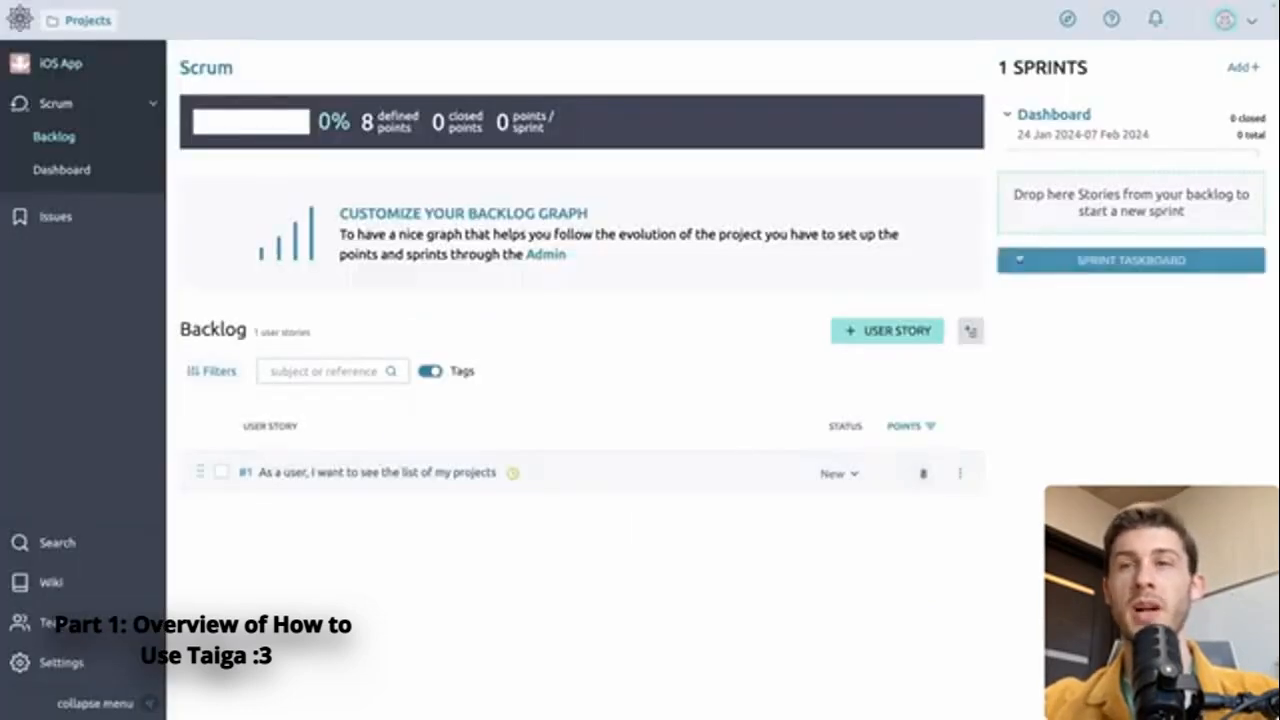
# Move the user story about the list of projects into the Dashboard sprint and open the sprint's taskboard
pyautogui.moveTo(566, 474); pyautogui.dragTo(1100, 203)
pyautogui.click(1054, 242)
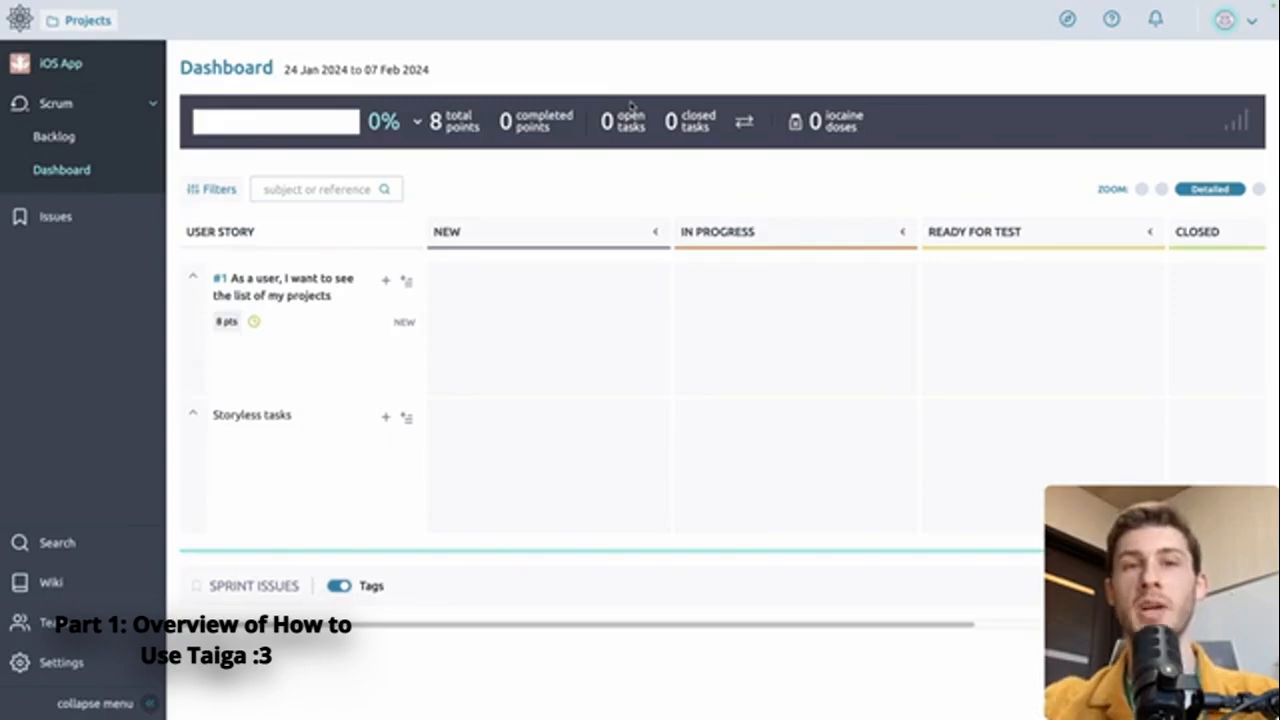
# Draft a new task under the user story titled "UI Design" with the description "Create the Figma for the devs"
pyautogui.click(387, 281)
pyautogui.write('UI Diesign')
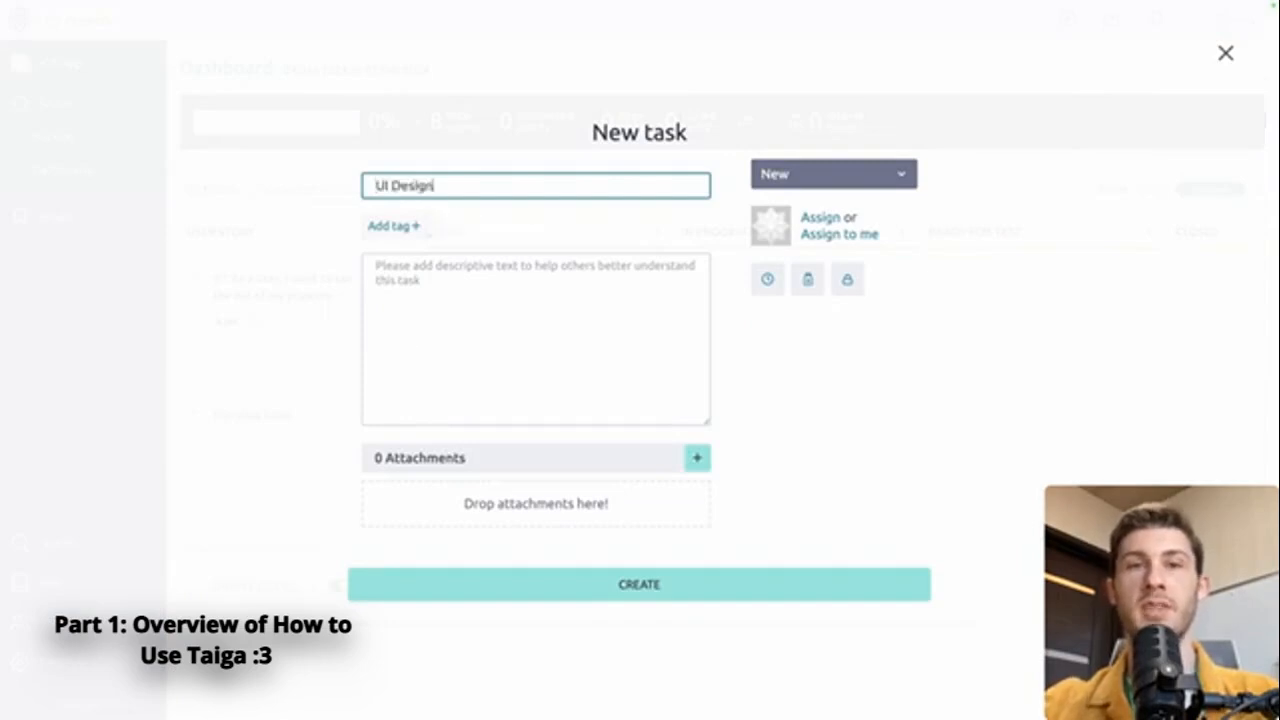
pyautogui.click(437, 350)
pyautogui.write('Create the Figma for the devs')
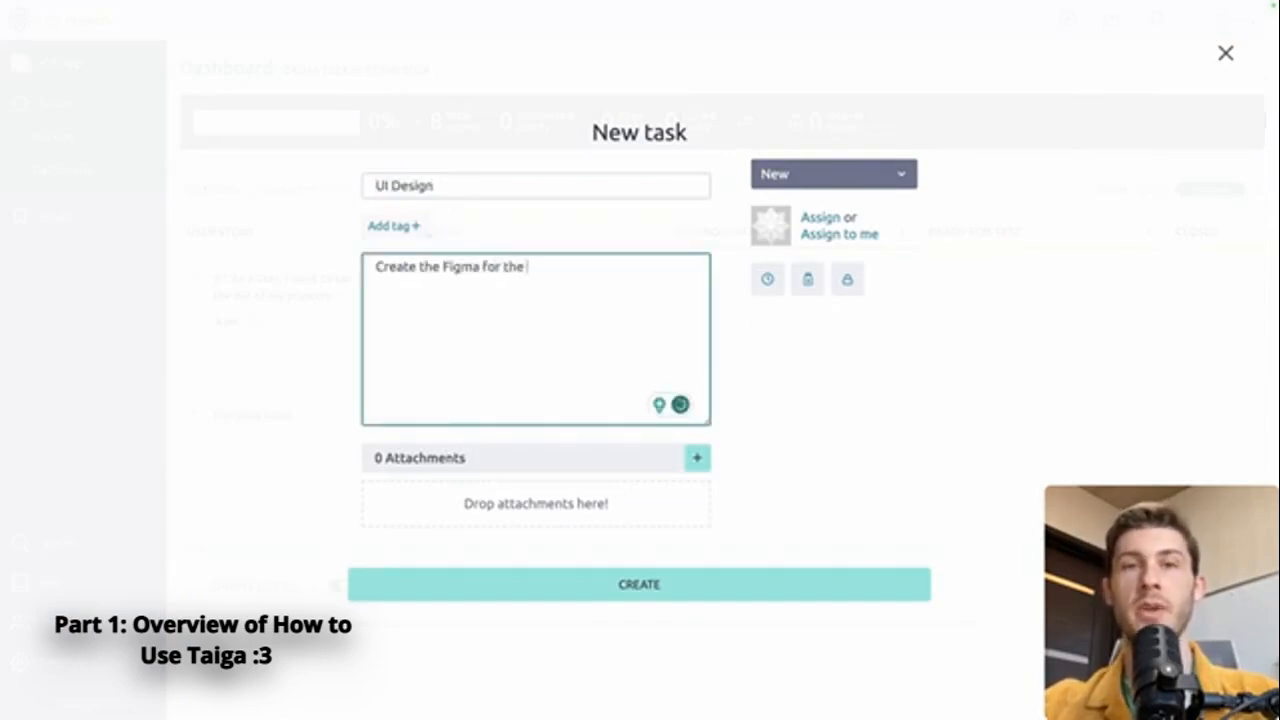
# Assign the UI Design task to the developer member and create it
pyautogui.click(840, 234)
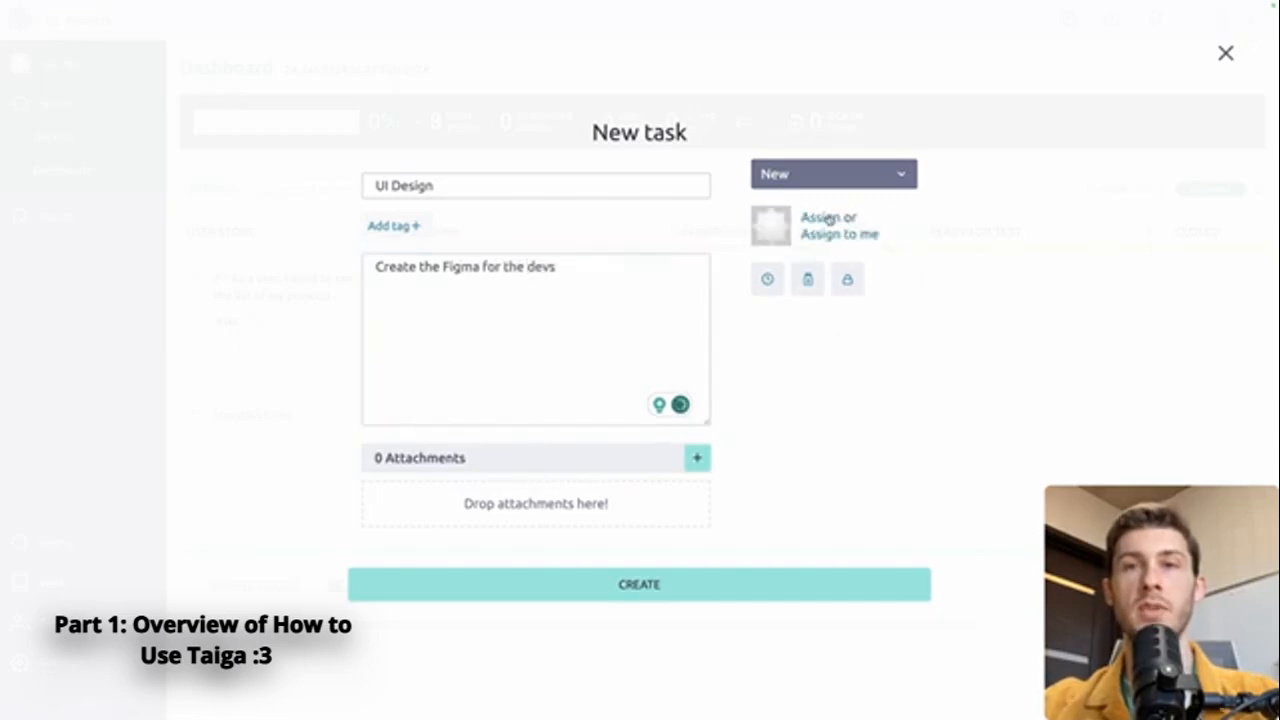
pyautogui.click(829, 217)
pyautogui.click(789, 340)
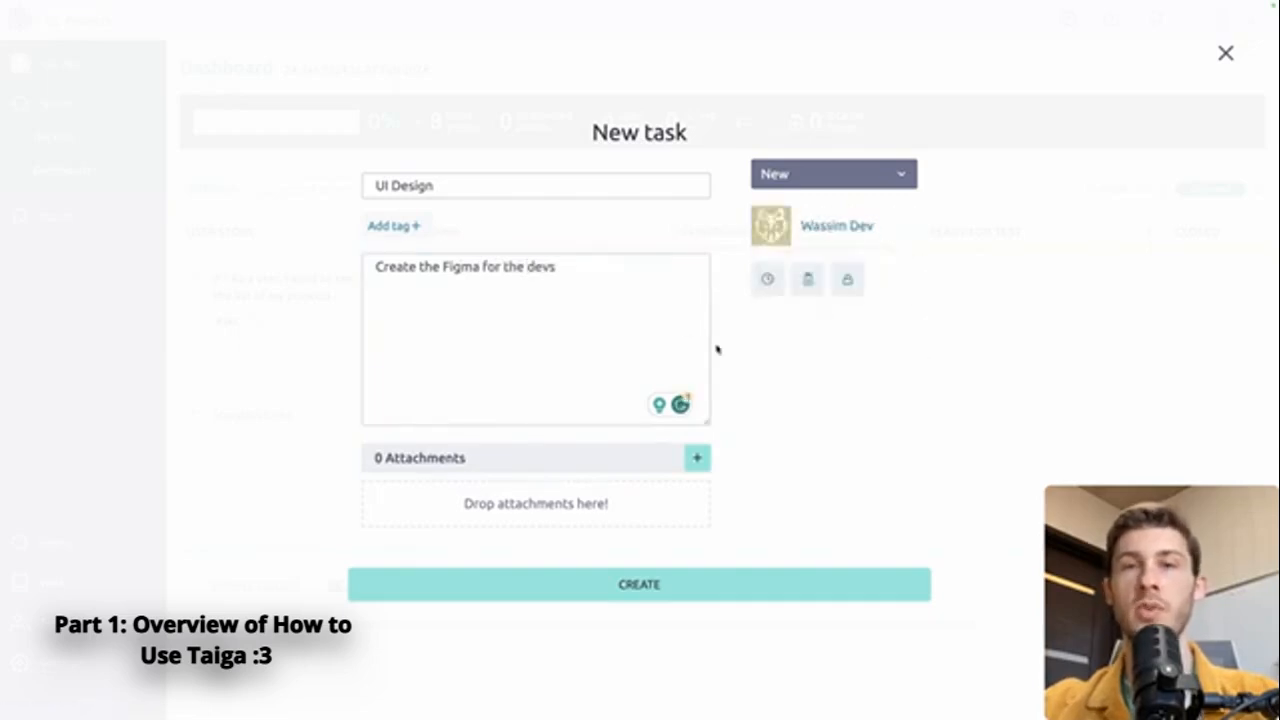
pyautogui.click(600, 585)
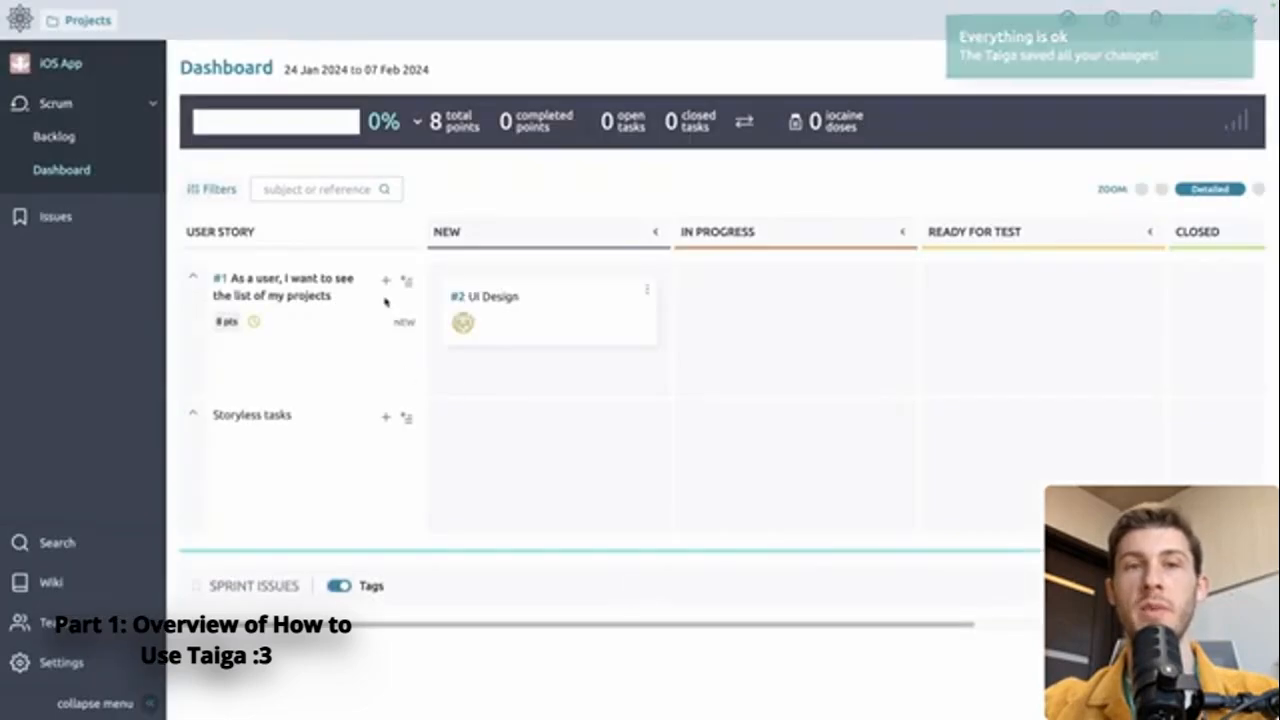
# Draft a second task under the user story titled "Dashboard integration" with the description "Frontend integration of the design"
pyautogui.click(385, 280)
pyautogui.write('Dashboar')
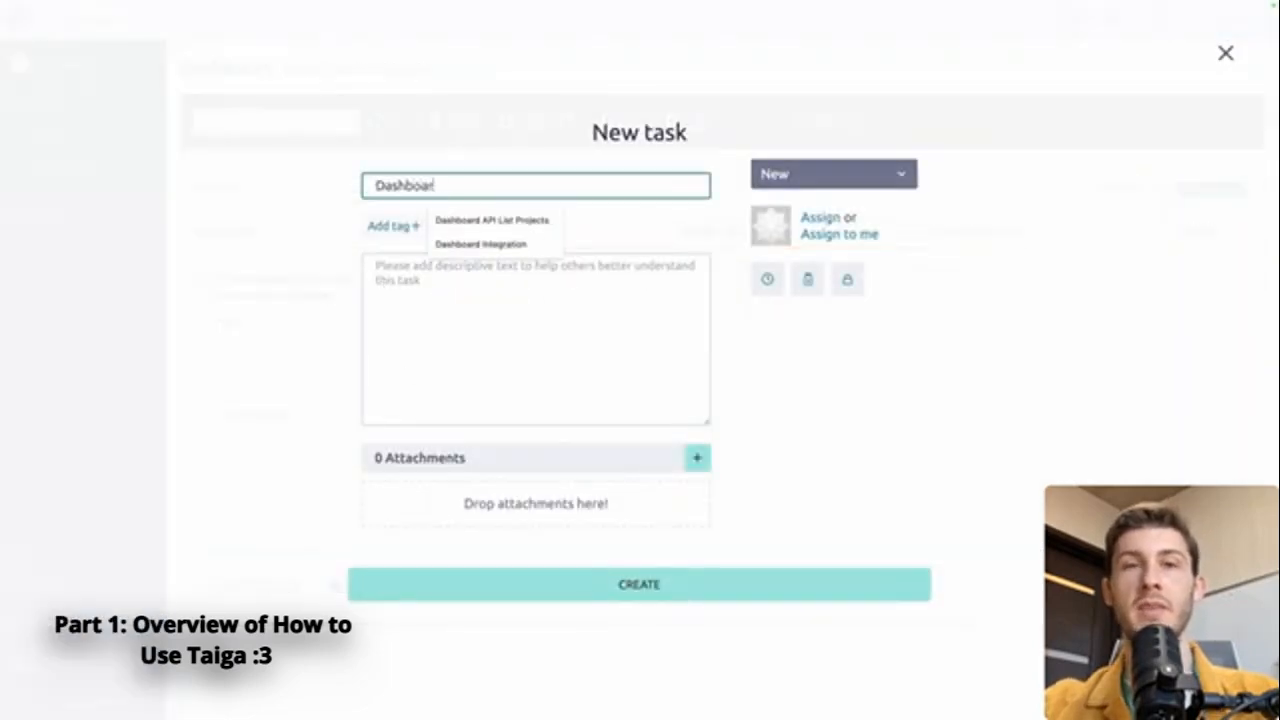
pyautogui.write('d integration')
pyautogui.click(543, 314)
pyautogui.write('Frontend inte')
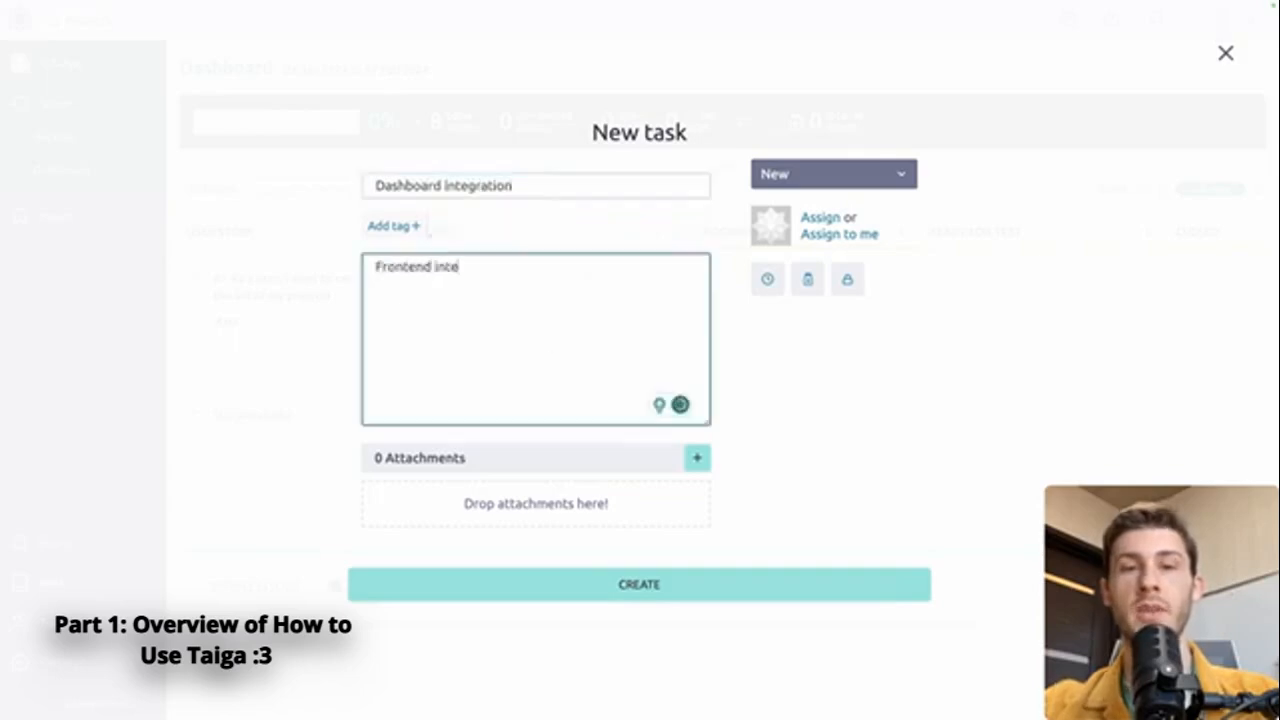
pyautogui.write('gration of the design')
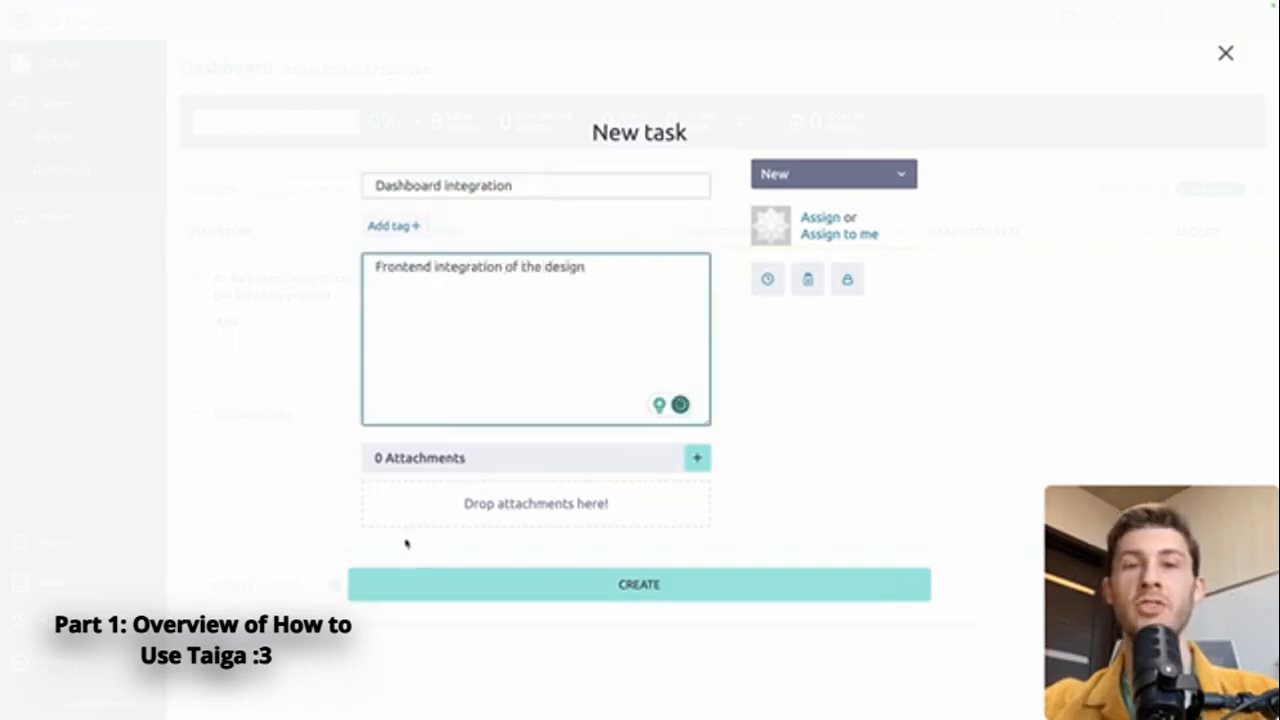
# Assign the Dashboard integration task to admin and mark it as iocaine
pyautogui.click(823, 232)
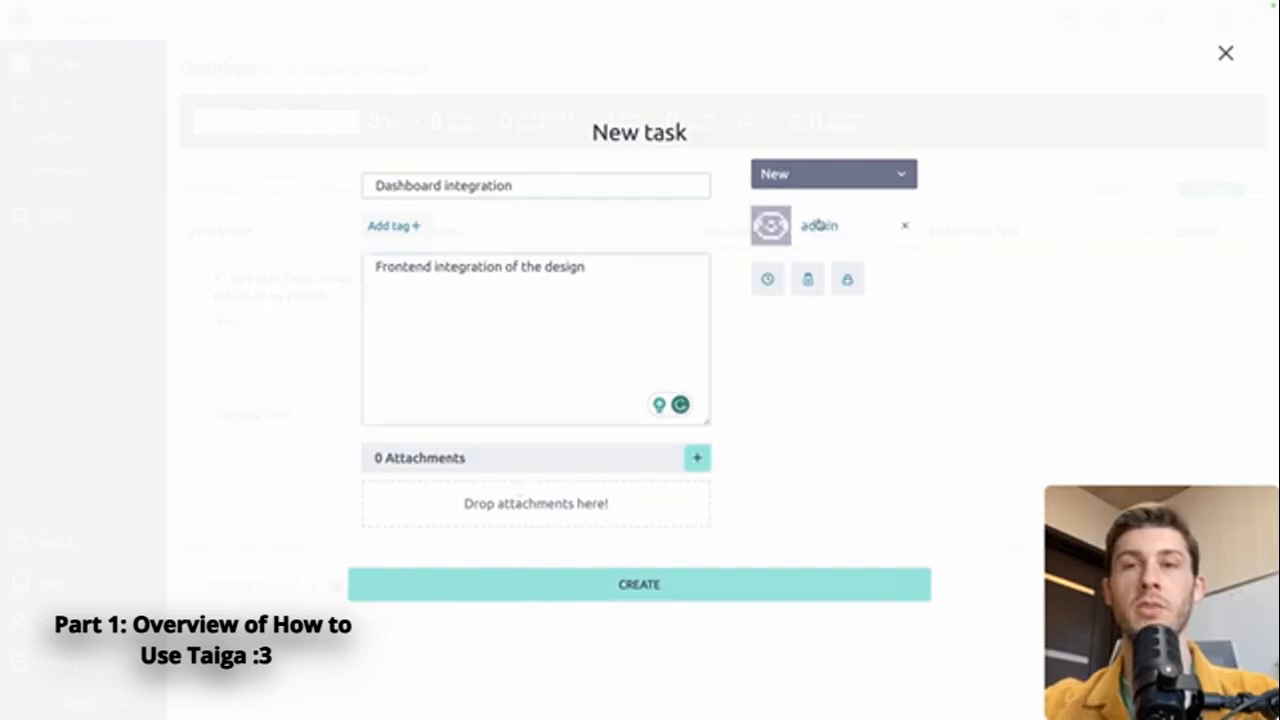
pyautogui.click(768, 281)
pyautogui.click(726, 352)
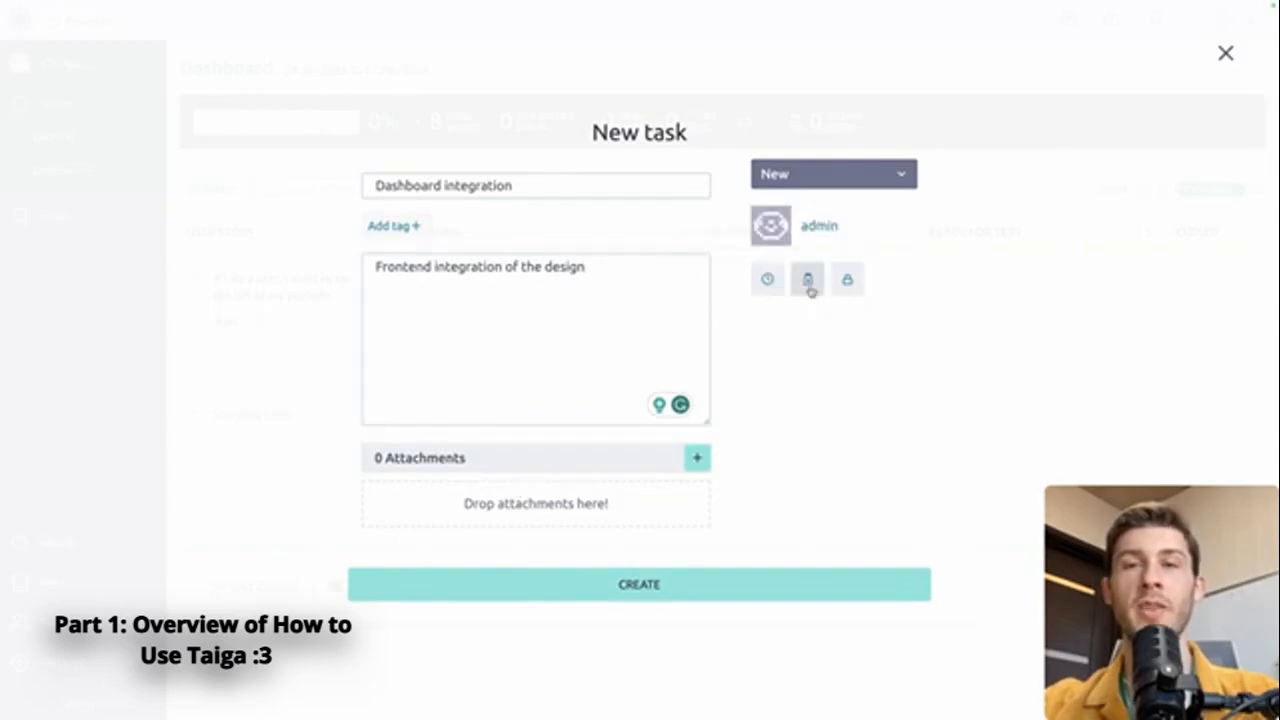
pyautogui.click(810, 288)
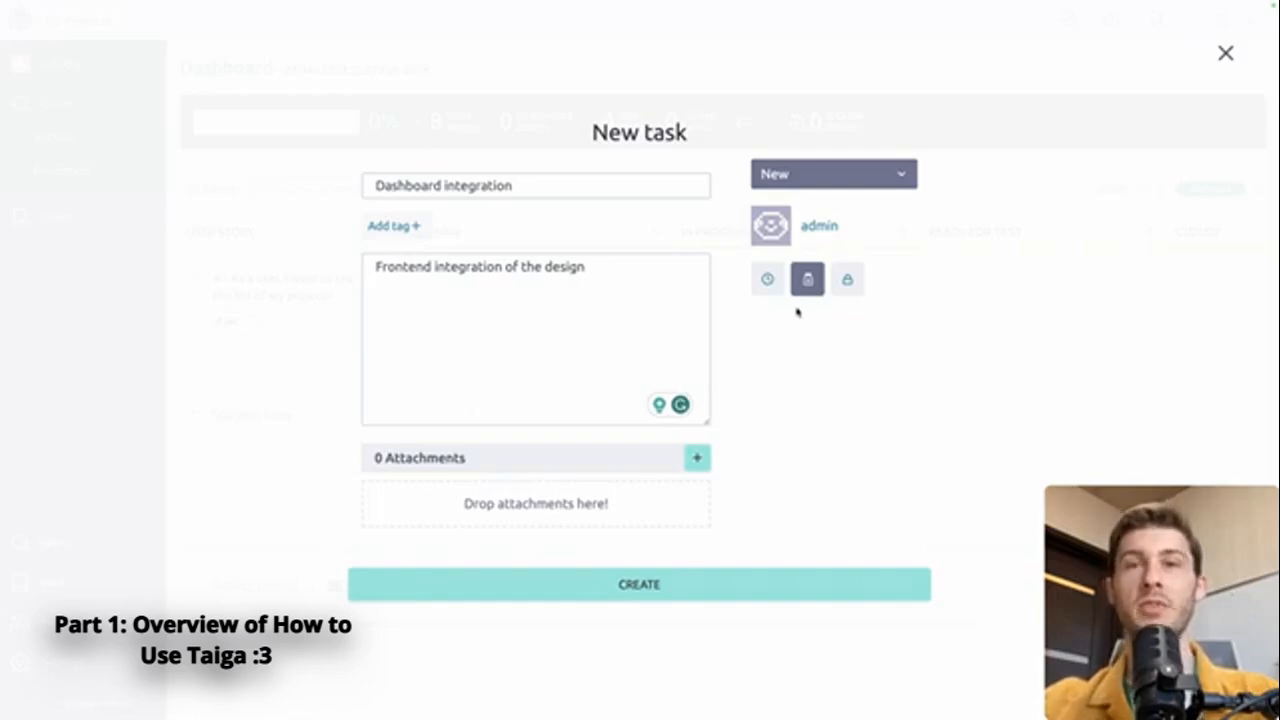
# Block the Dashboard integration task with the reason "UI is not ready" and create it
pyautogui.click(846, 281)
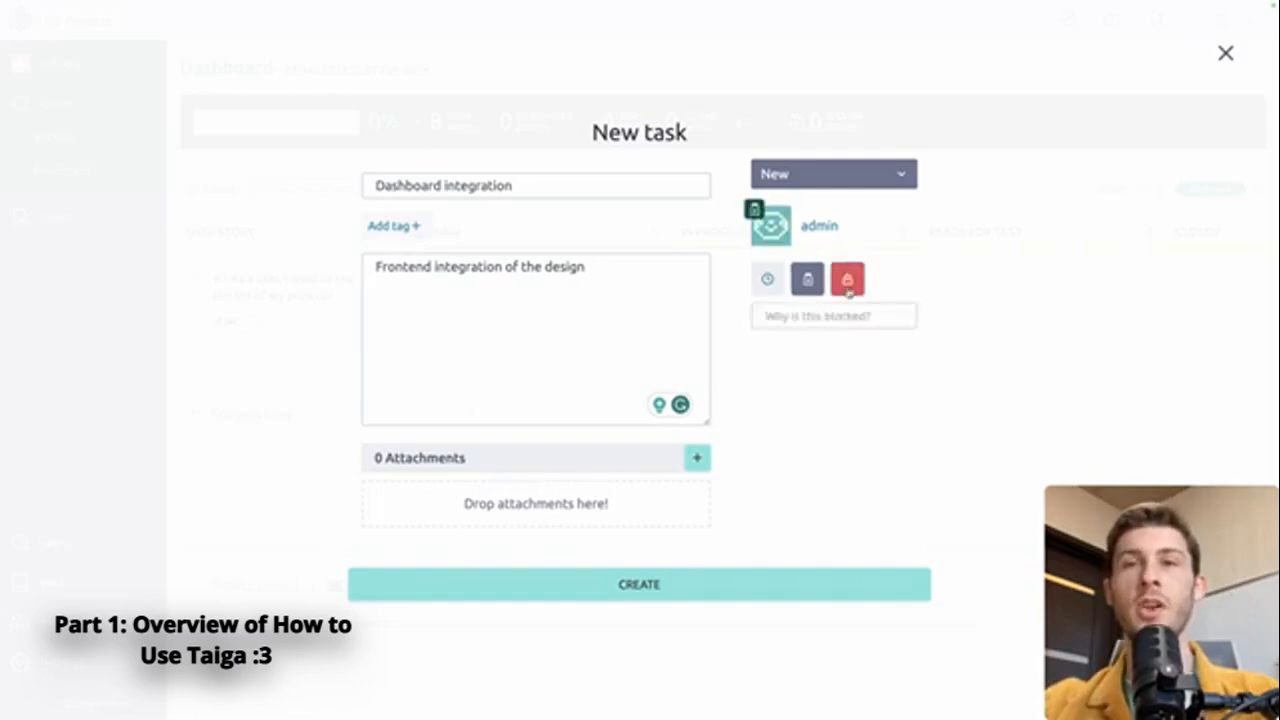
pyautogui.click(805, 314)
pyautogui.write('UI is')
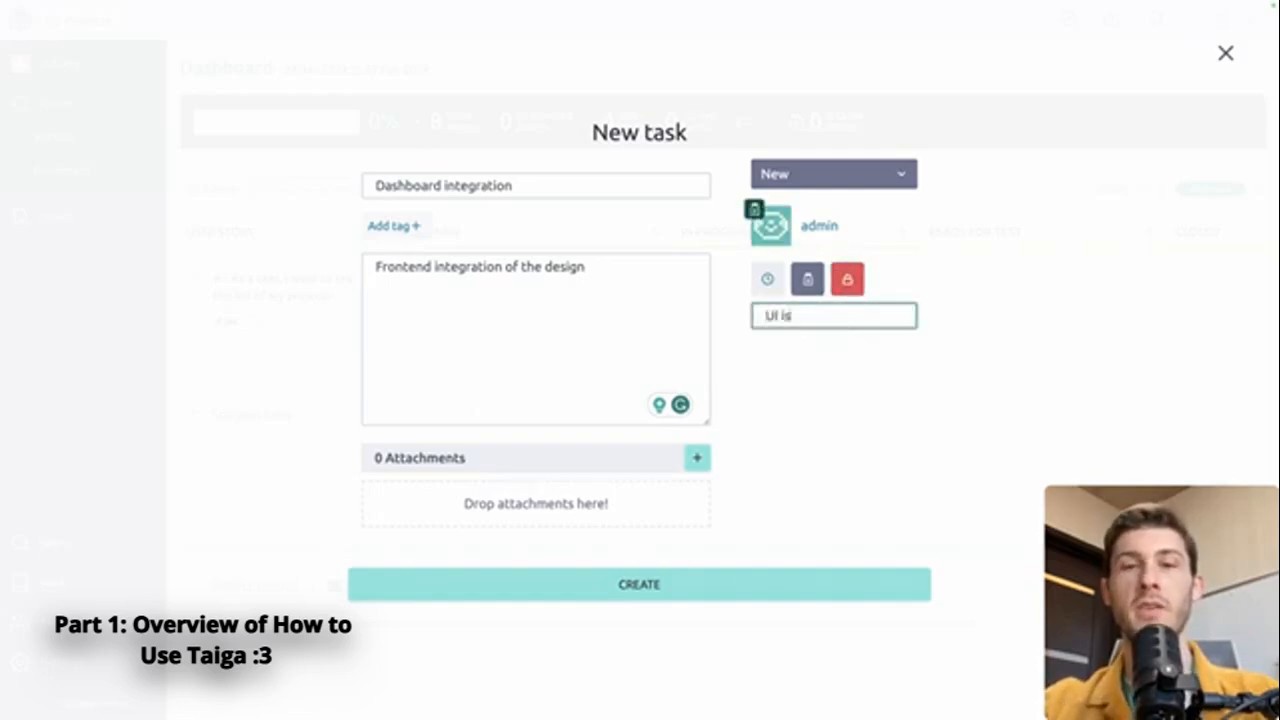
pyautogui.write(' not ready')
pyautogui.click(853, 358)
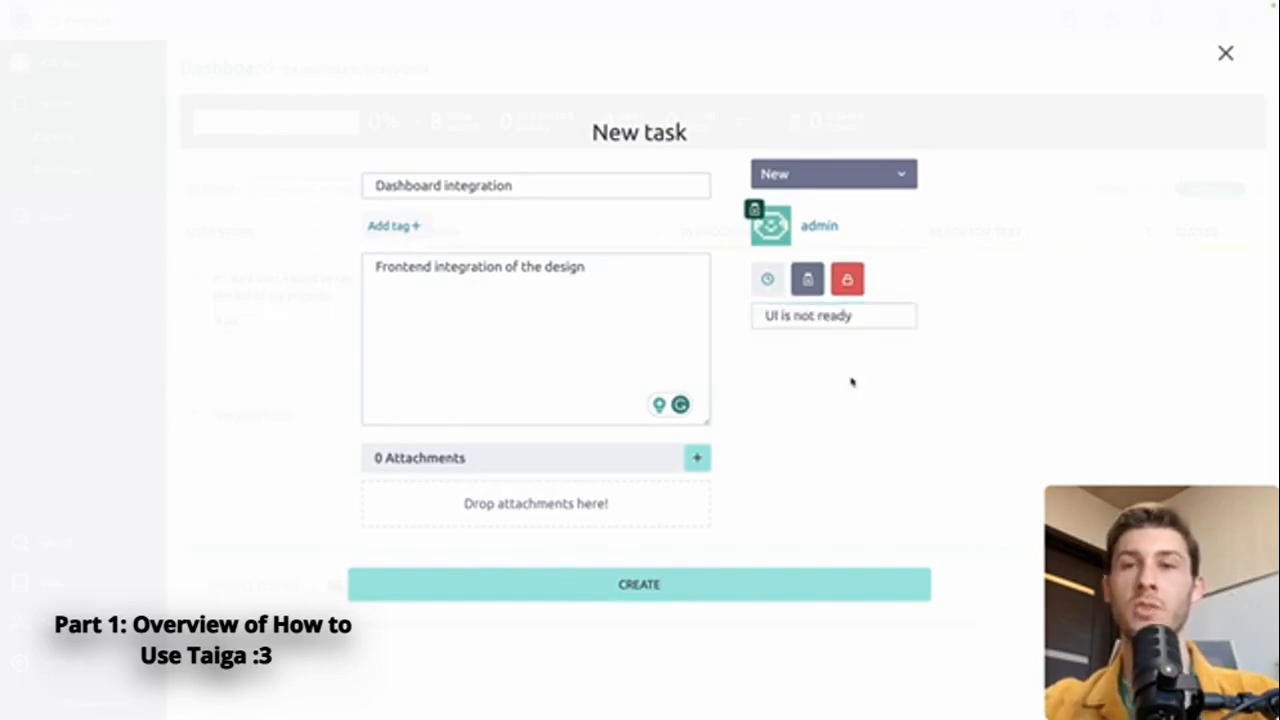
pyautogui.click(684, 590)
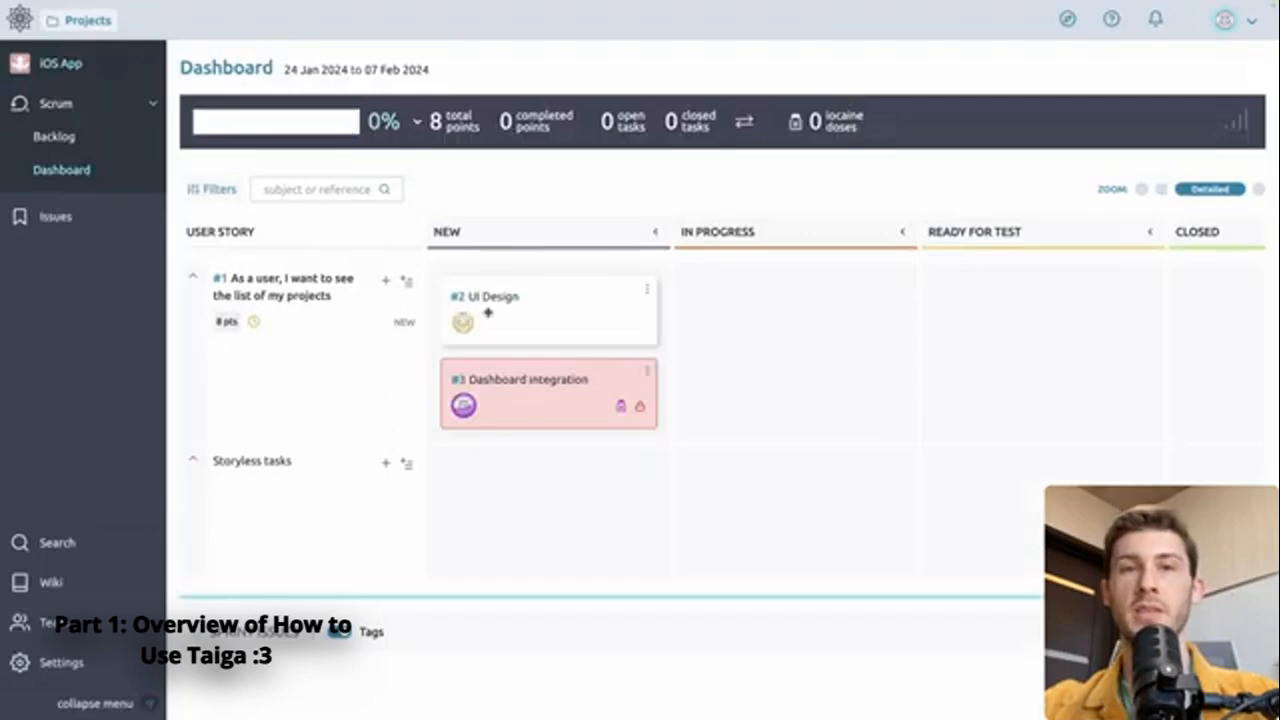
# Move the UI Design task to the In Progress status on the taskboard
pyautogui.moveTo(488, 313); pyautogui.dragTo(738, 303)
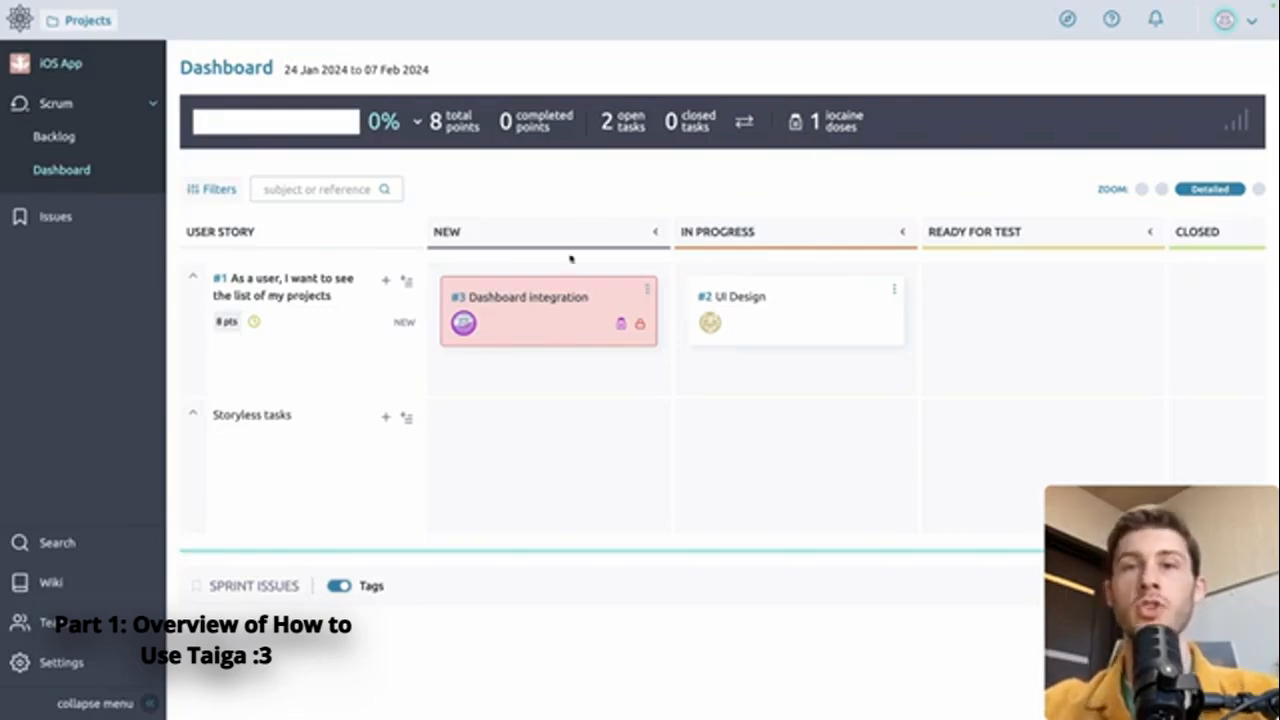
# Filter the taskboard by the statuses New and In progress and by the developer member as assignee
pyautogui.click(212, 189)
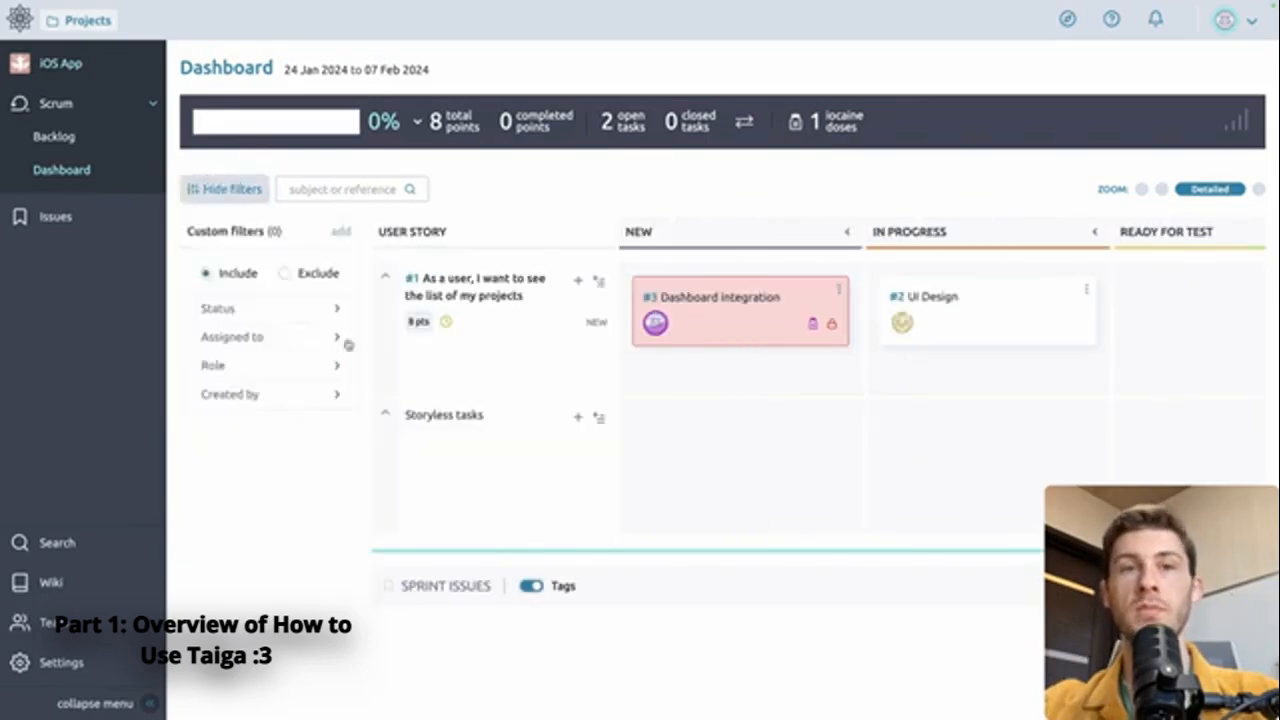
pyautogui.click(275, 308)
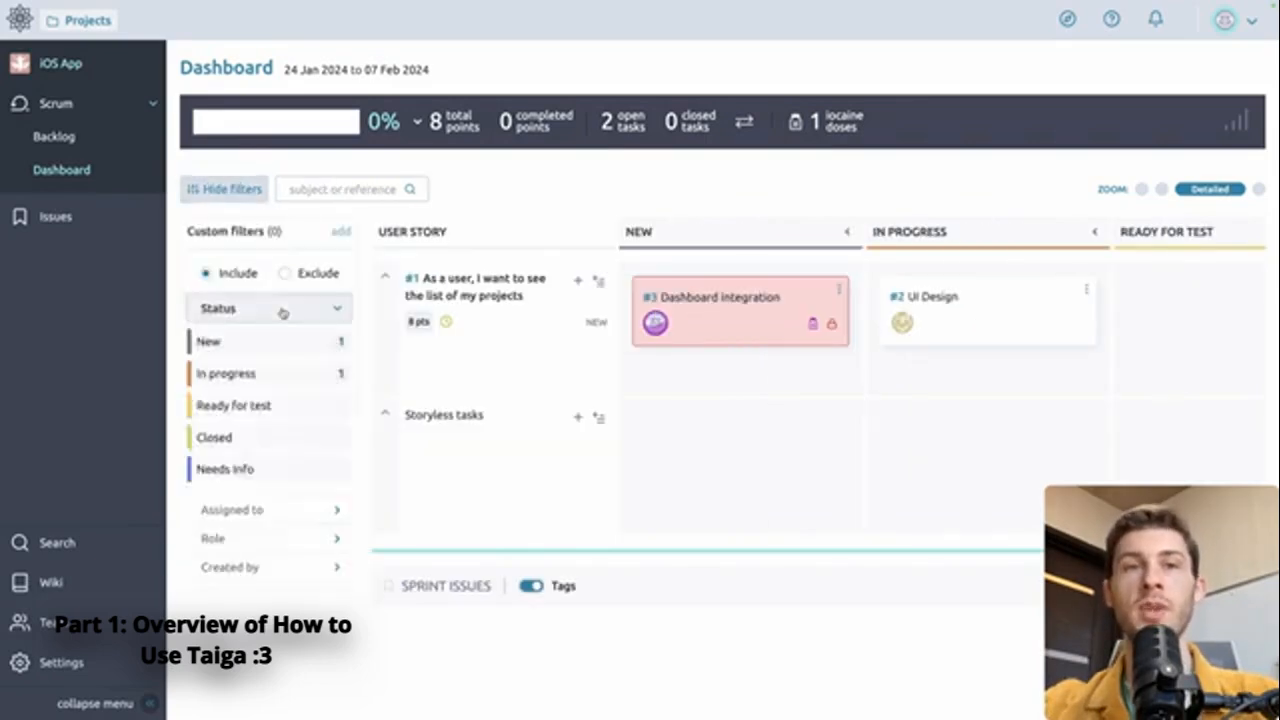
pyautogui.click(268, 346)
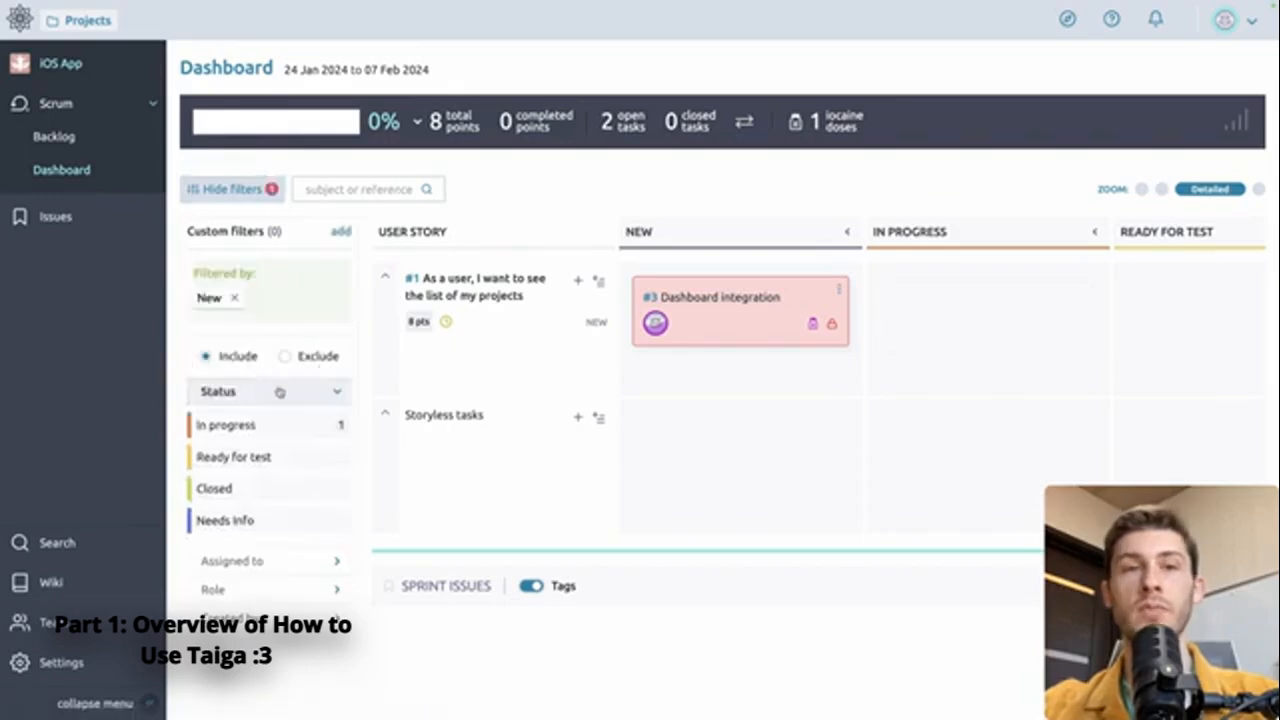
pyautogui.click(257, 425)
pyautogui.click(258, 526)
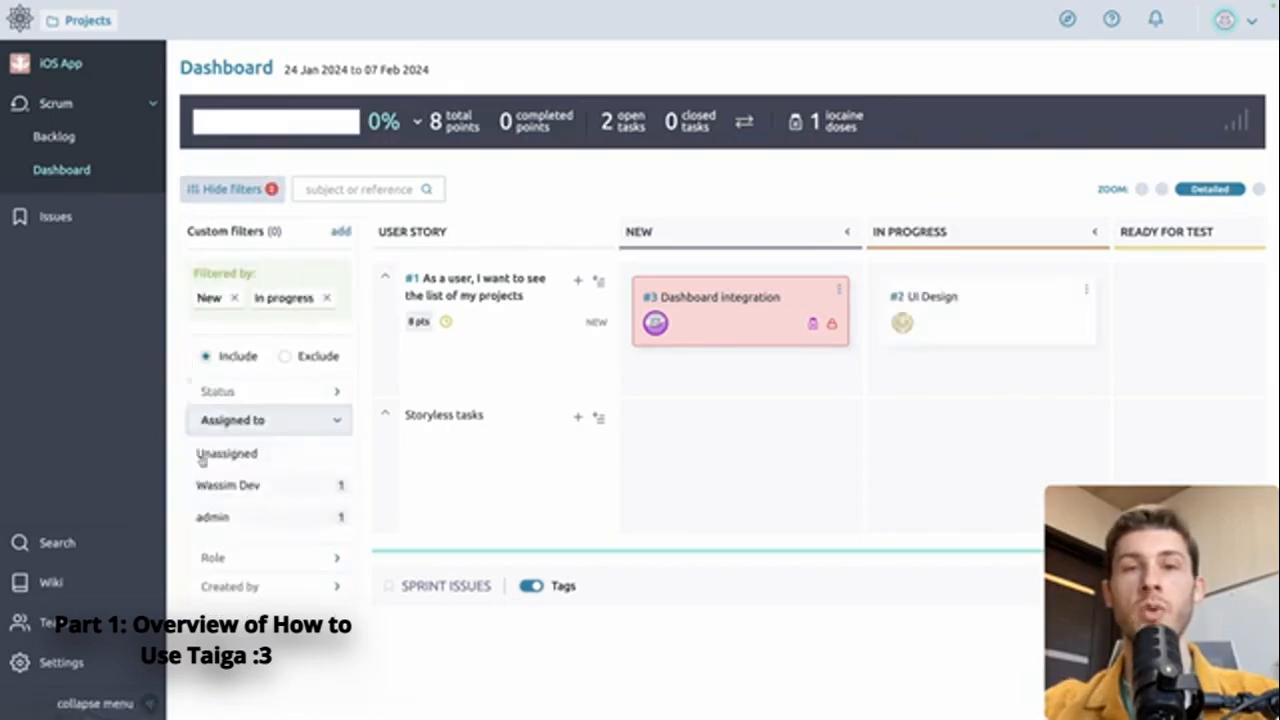
pyautogui.click(236, 488)
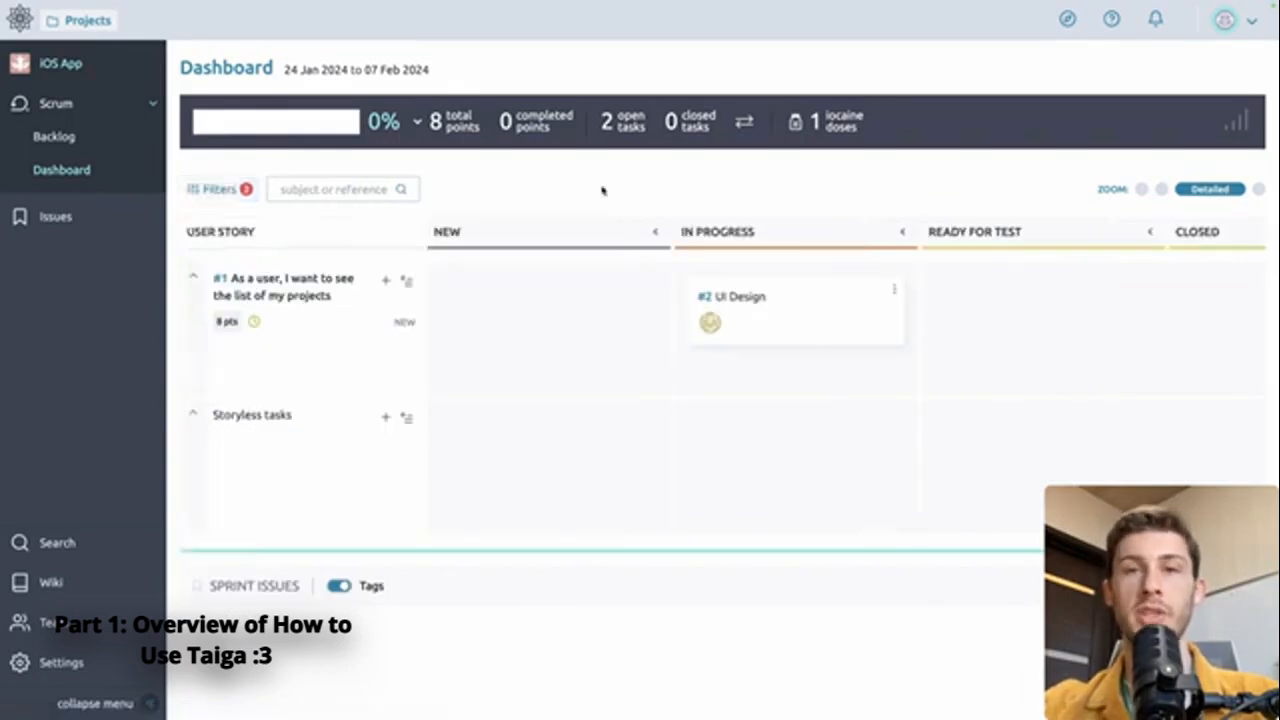
# Open the UI Design task's details and its comment editor
pyautogui.click(740, 298)
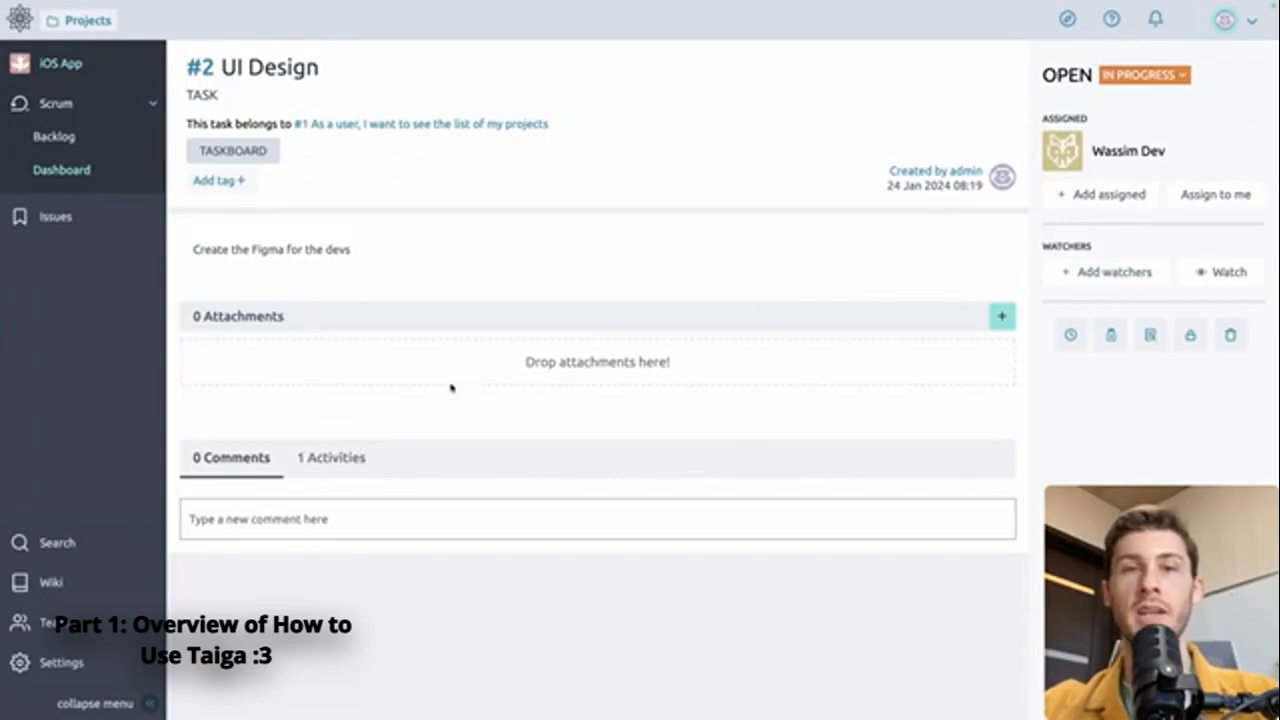
pyautogui.click(331, 519)
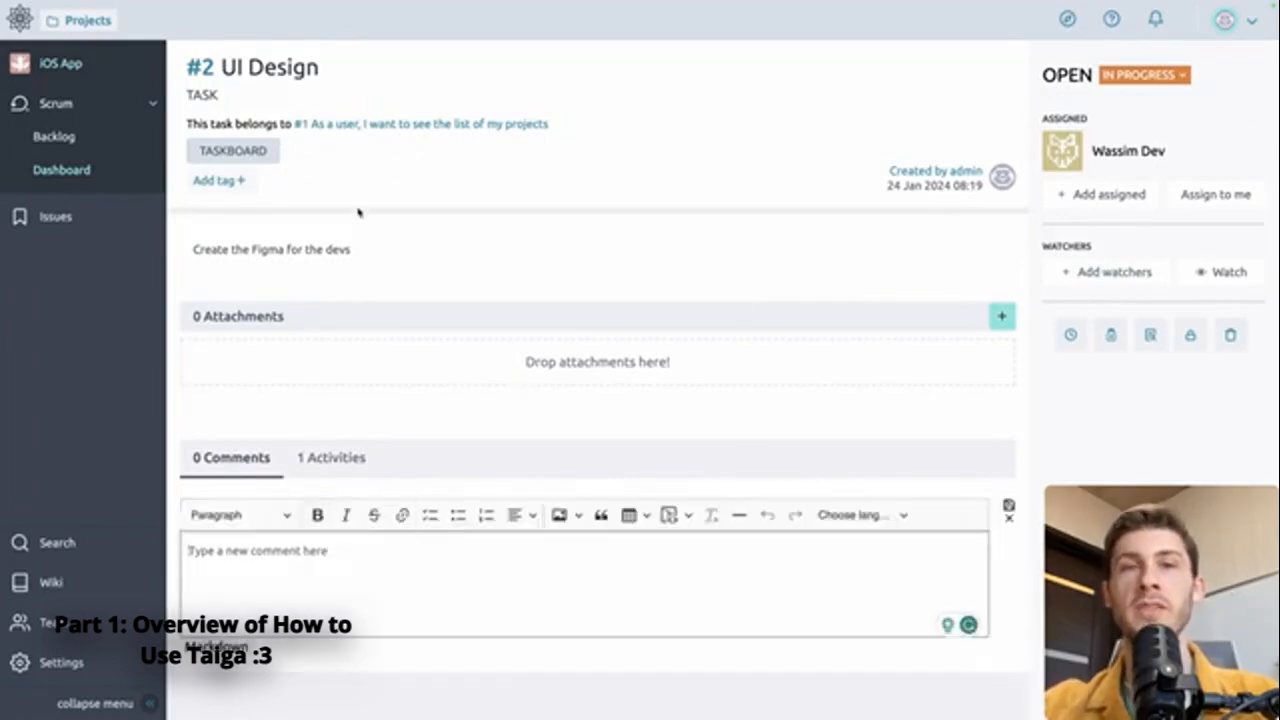
# Draft a new project issue titled "Figma file not ready" with the description "Please I can't start working"
pyautogui.click(64, 220)
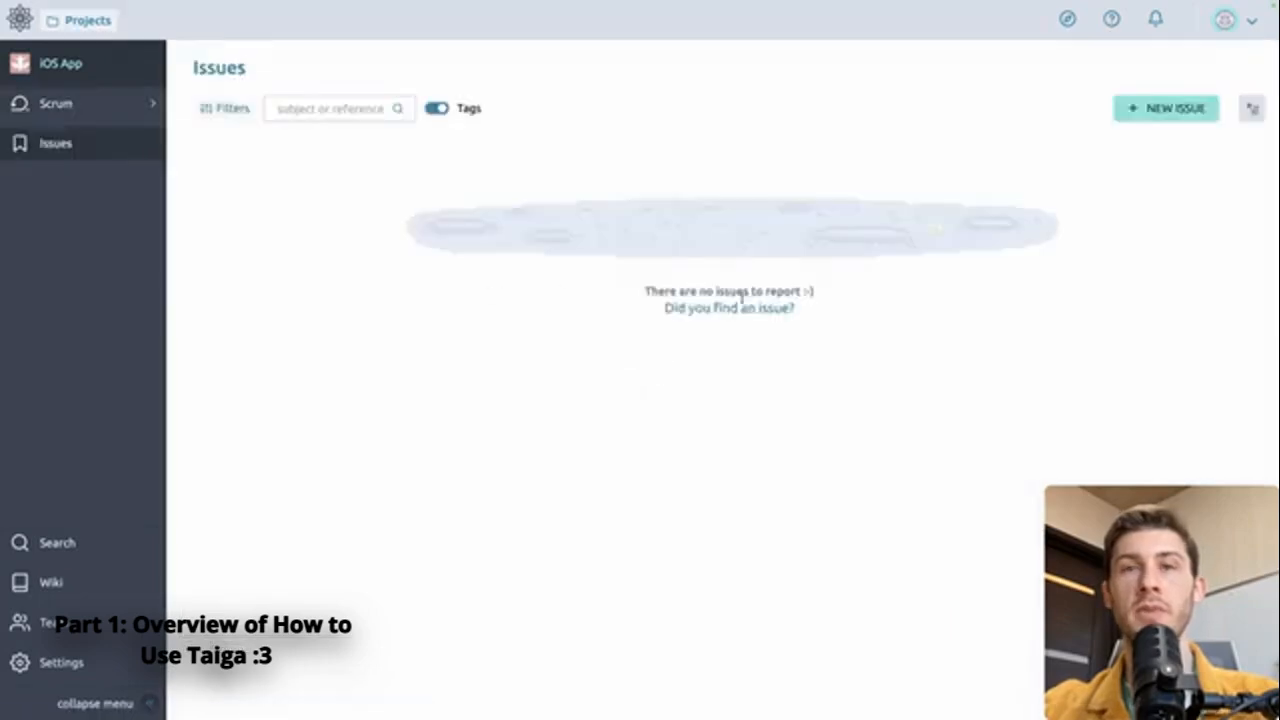
pyautogui.click(1160, 109)
pyautogui.write('Figma file not ready')
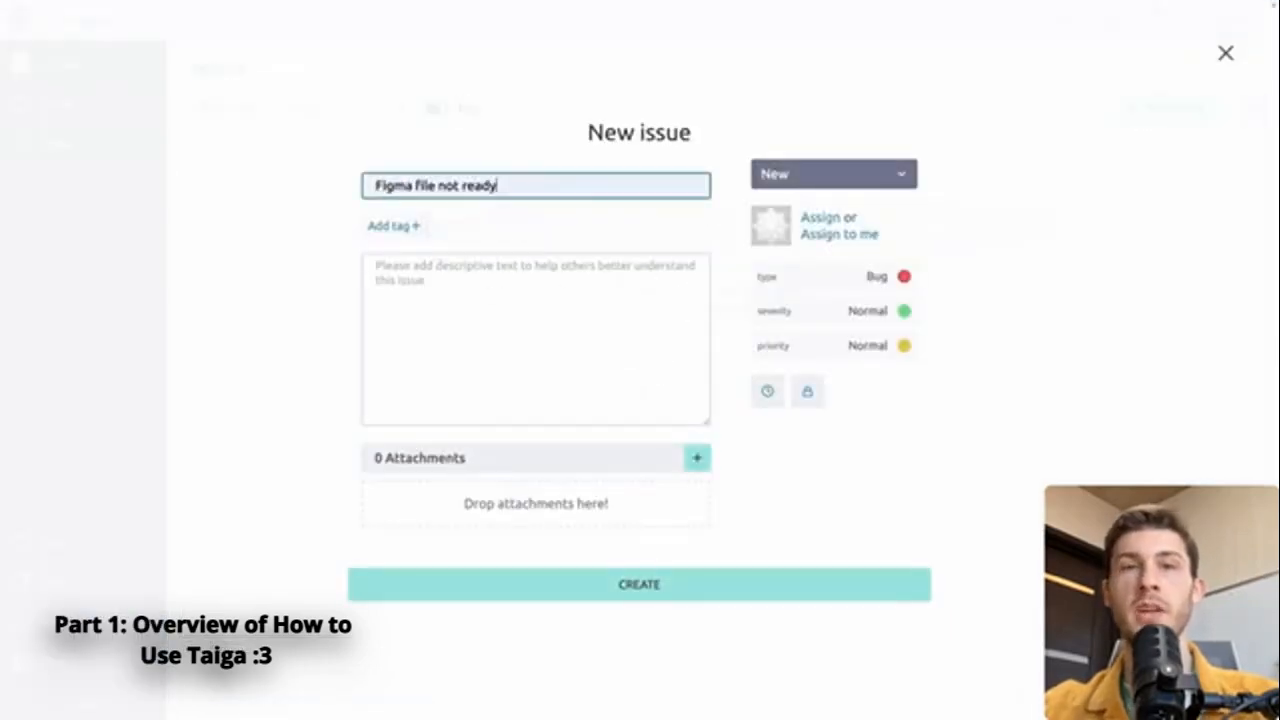
pyautogui.click(628, 302)
pyautogui.write("Please I can't start working")
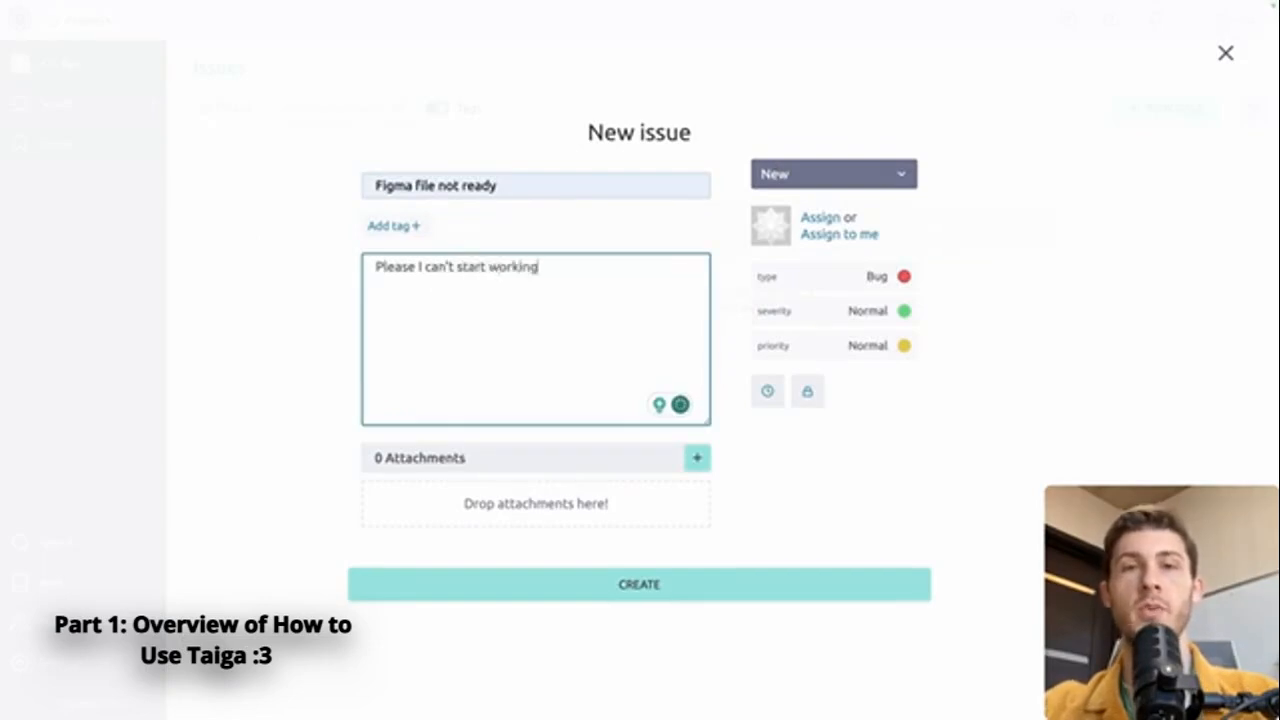
# Assign the issue to admin, classify it as type Question with Critical severity, and create it
pyautogui.click(823, 217)
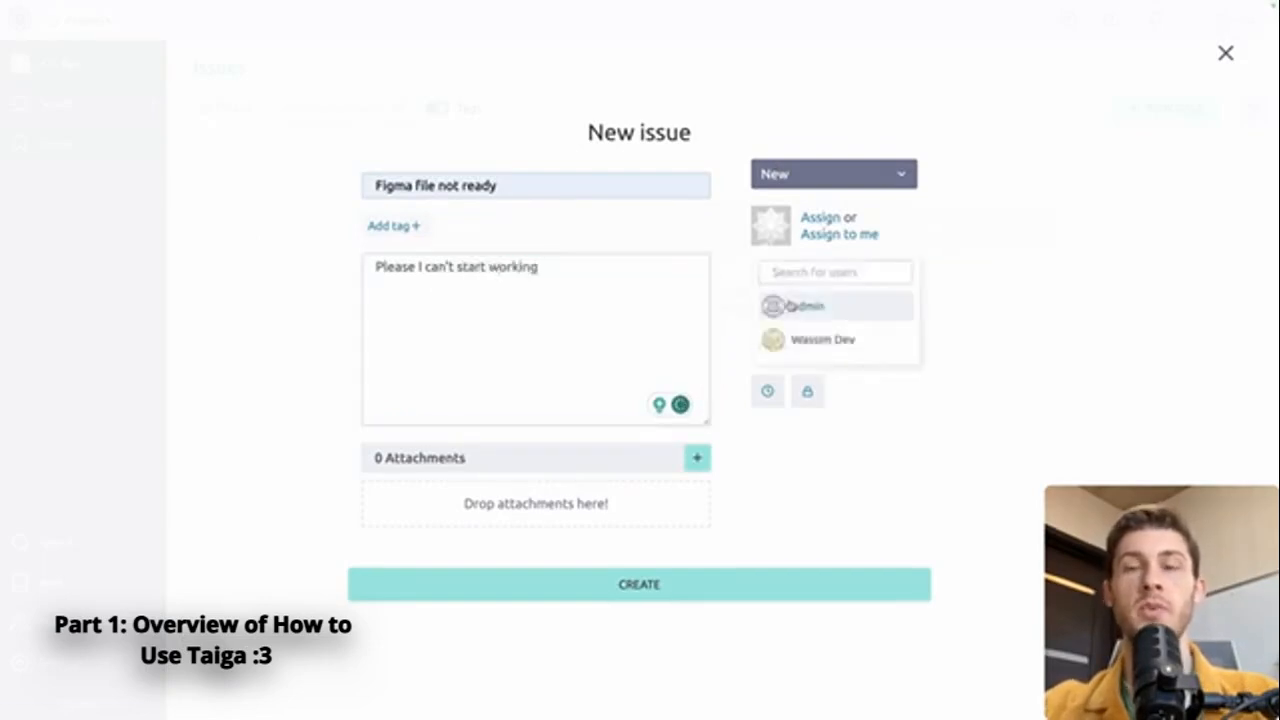
pyautogui.click(805, 305)
pyautogui.click(880, 277)
pyautogui.click(820, 329)
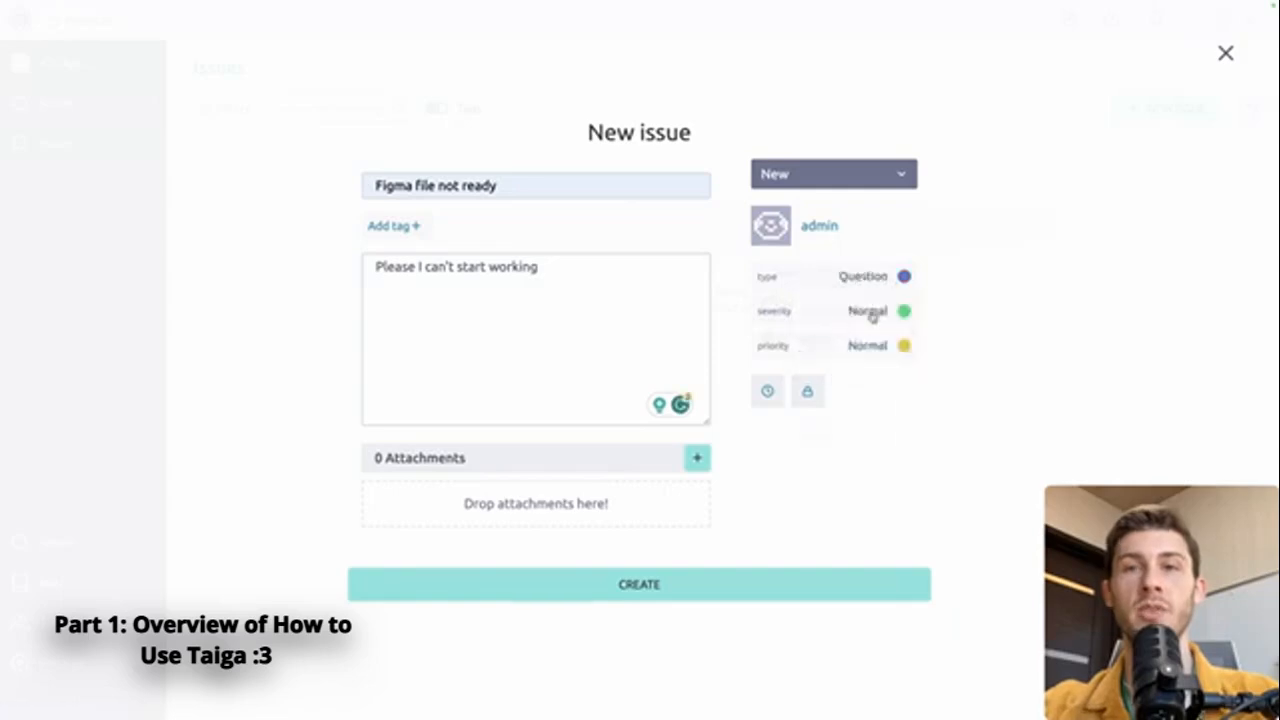
pyautogui.click(870, 312)
pyautogui.click(822, 436)
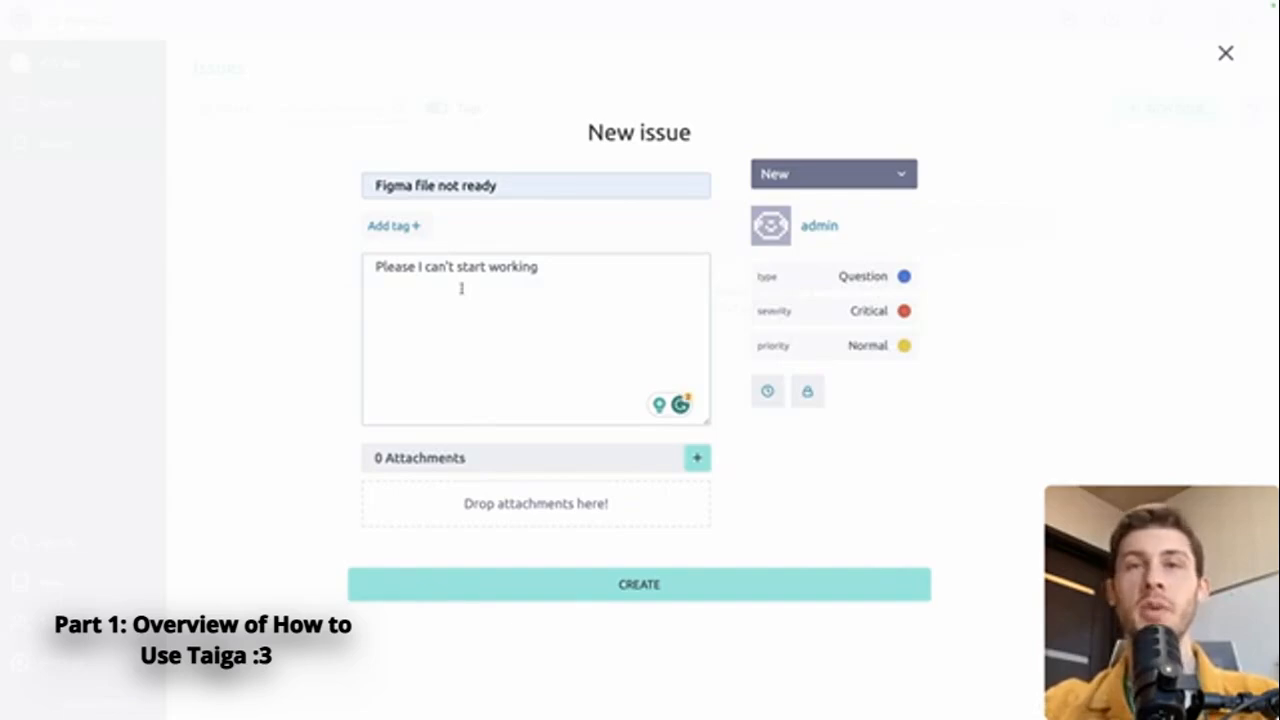
pyautogui.click(767, 391)
pyautogui.click(770, 391)
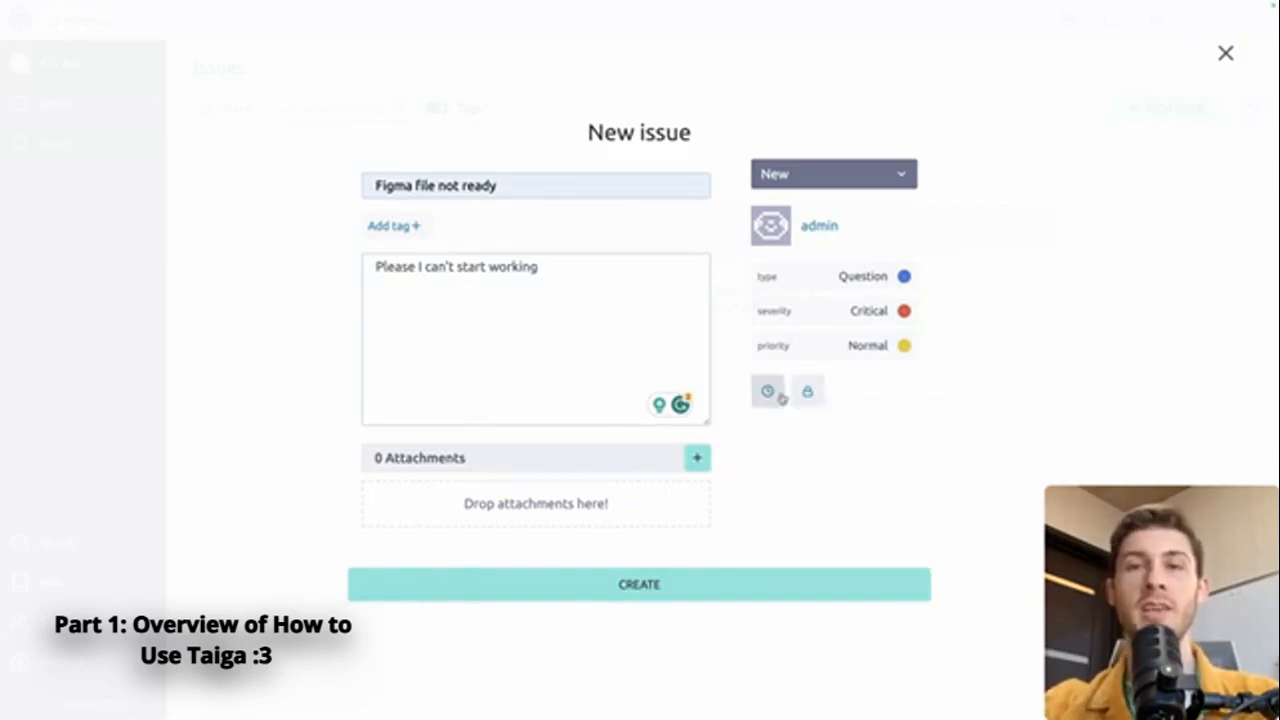
pyautogui.click(638, 588)
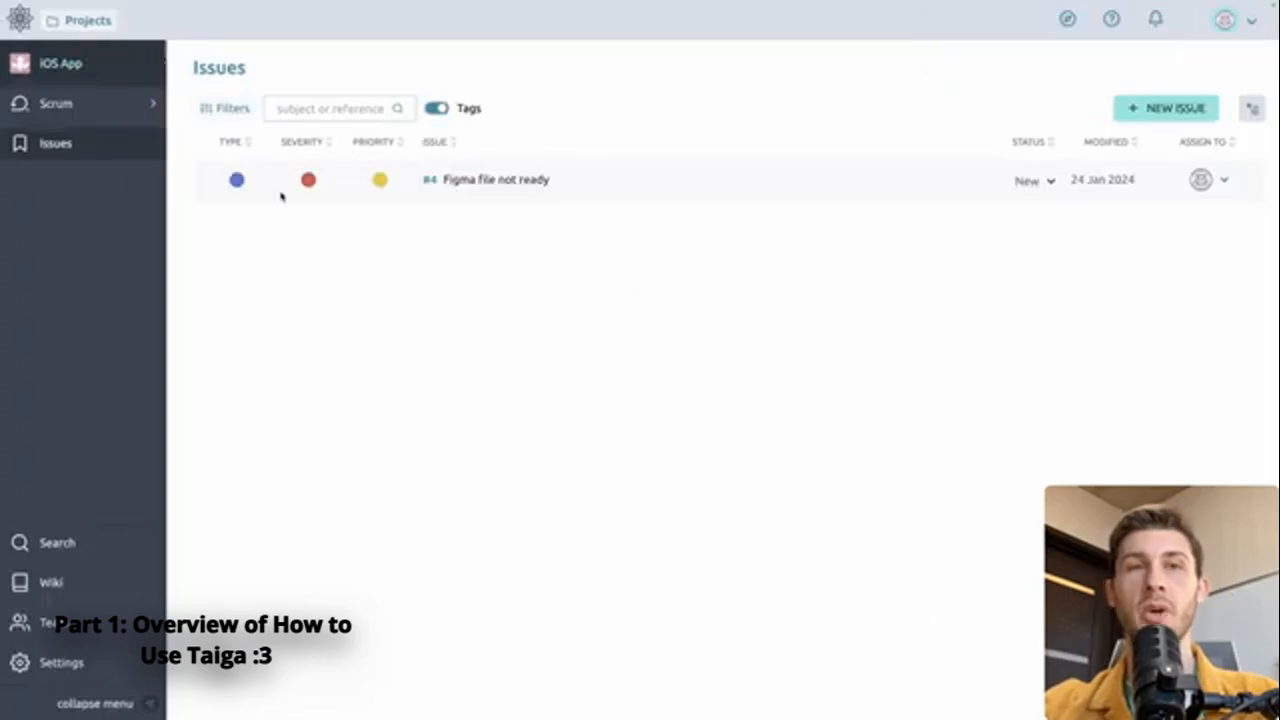
# Show the filter options for the issues list
pyautogui.click(232, 112)
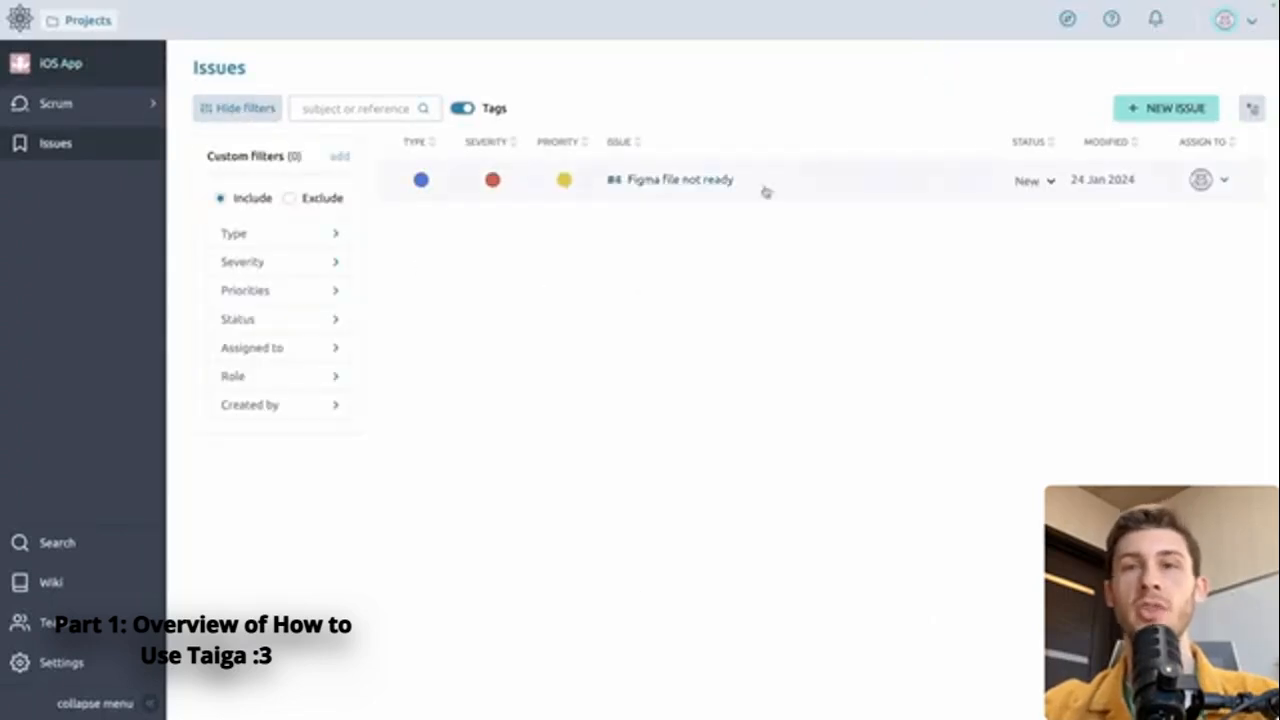
# Examine the preset default values in the project's settings, including the epic status options
pyautogui.click(62, 662)
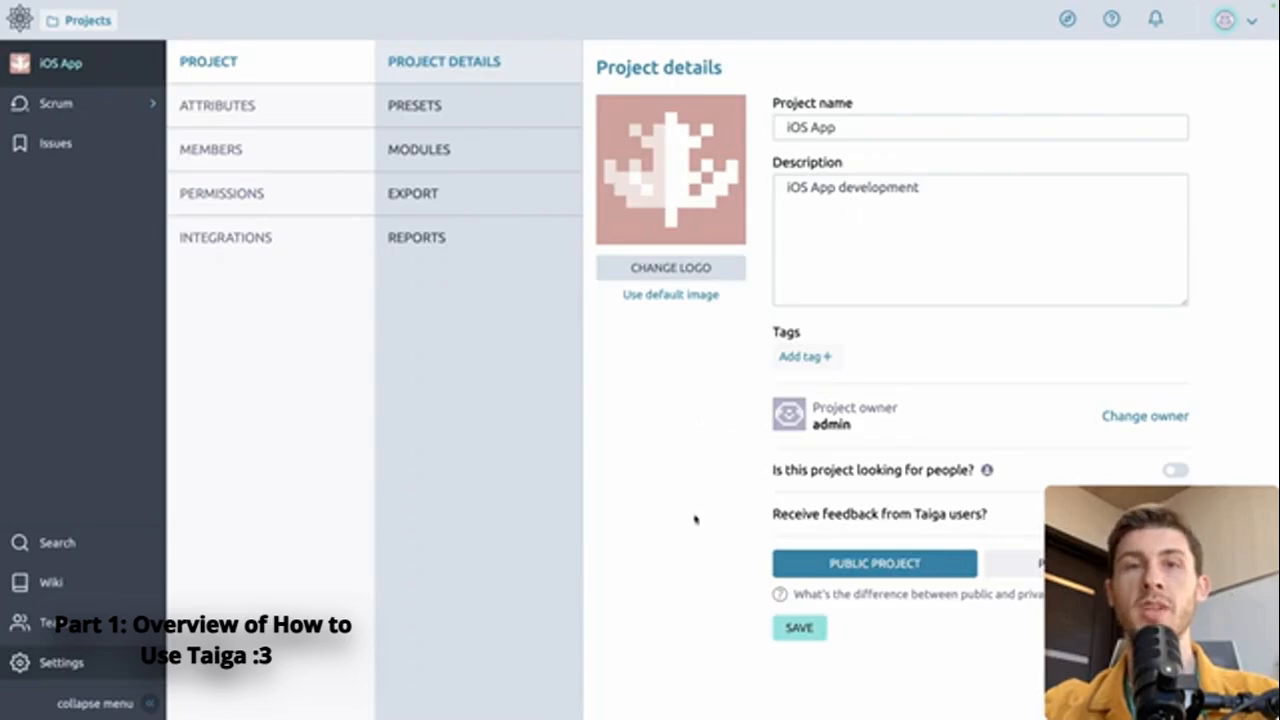
pyautogui.click(414, 105)
pyautogui.click(1005, 142)
pyautogui.click(855, 146)
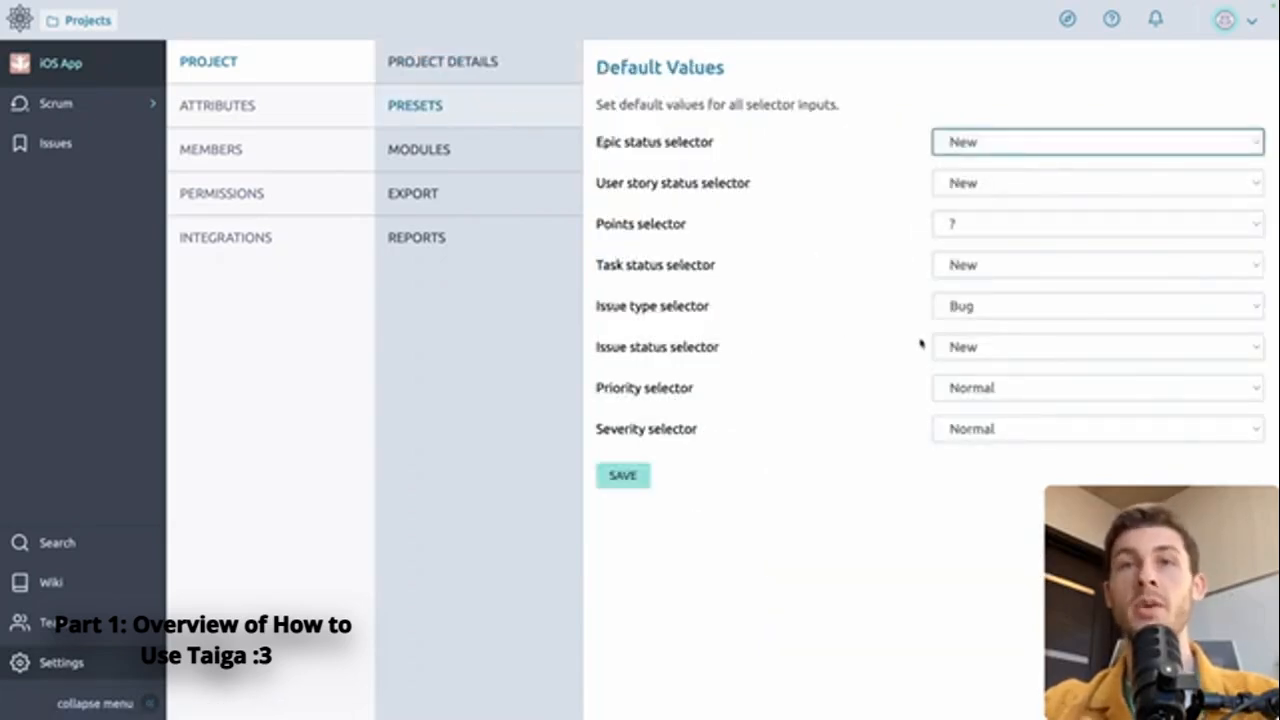
# Enable the Kanban module for the iOS App project
pyautogui.click(464, 155)
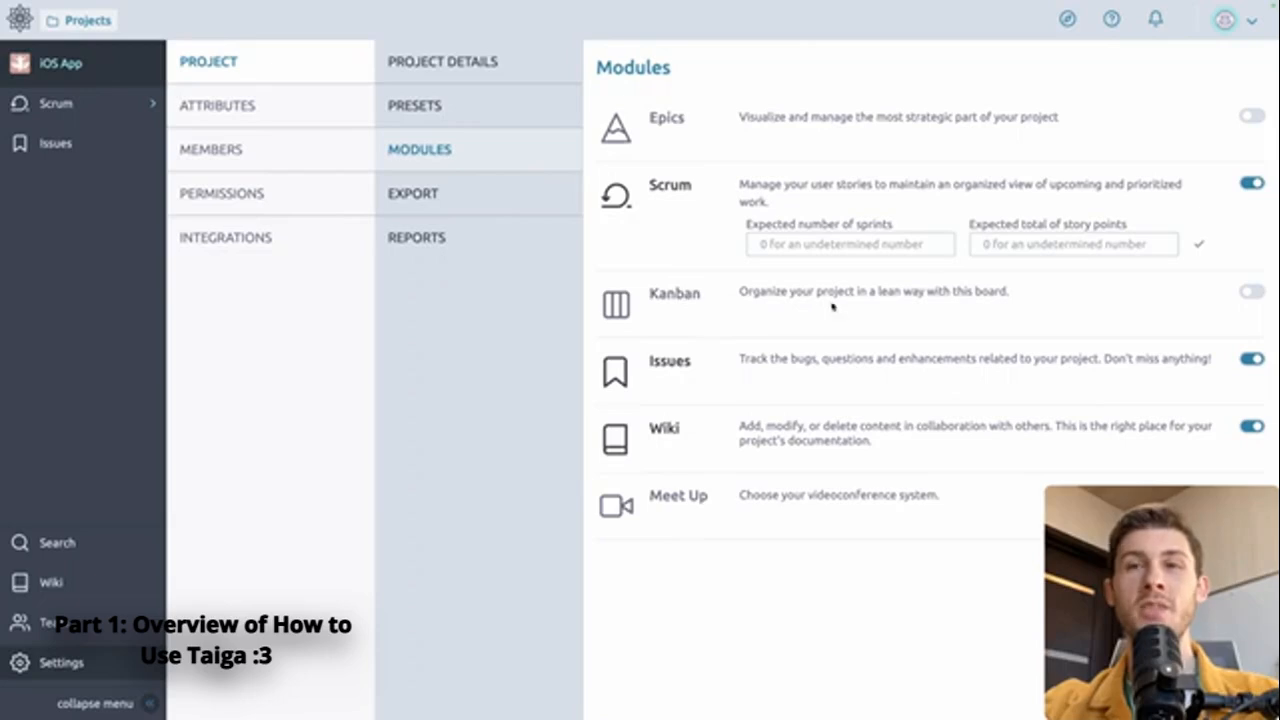
pyautogui.click(1250, 292)
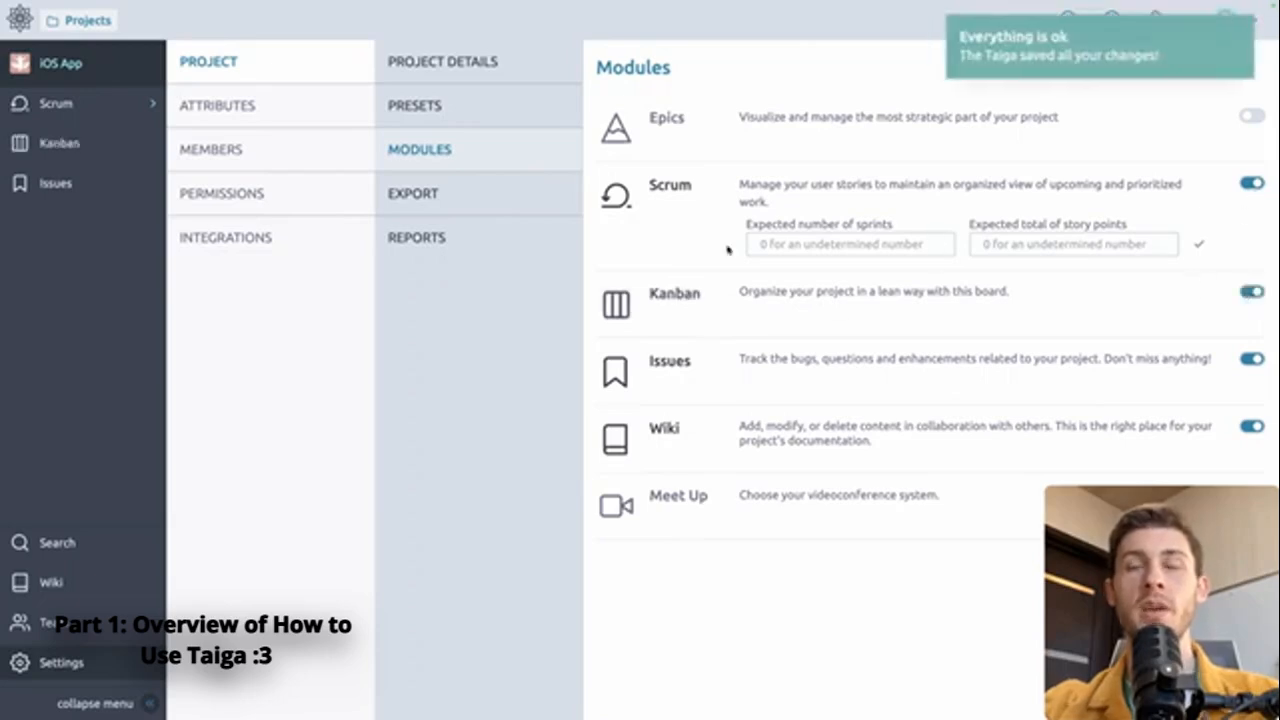
# Examine the project's export option and its webhook, GitHub and Bitbucket integration settings, including the GitHub integration support page
pyautogui.click(438, 193)
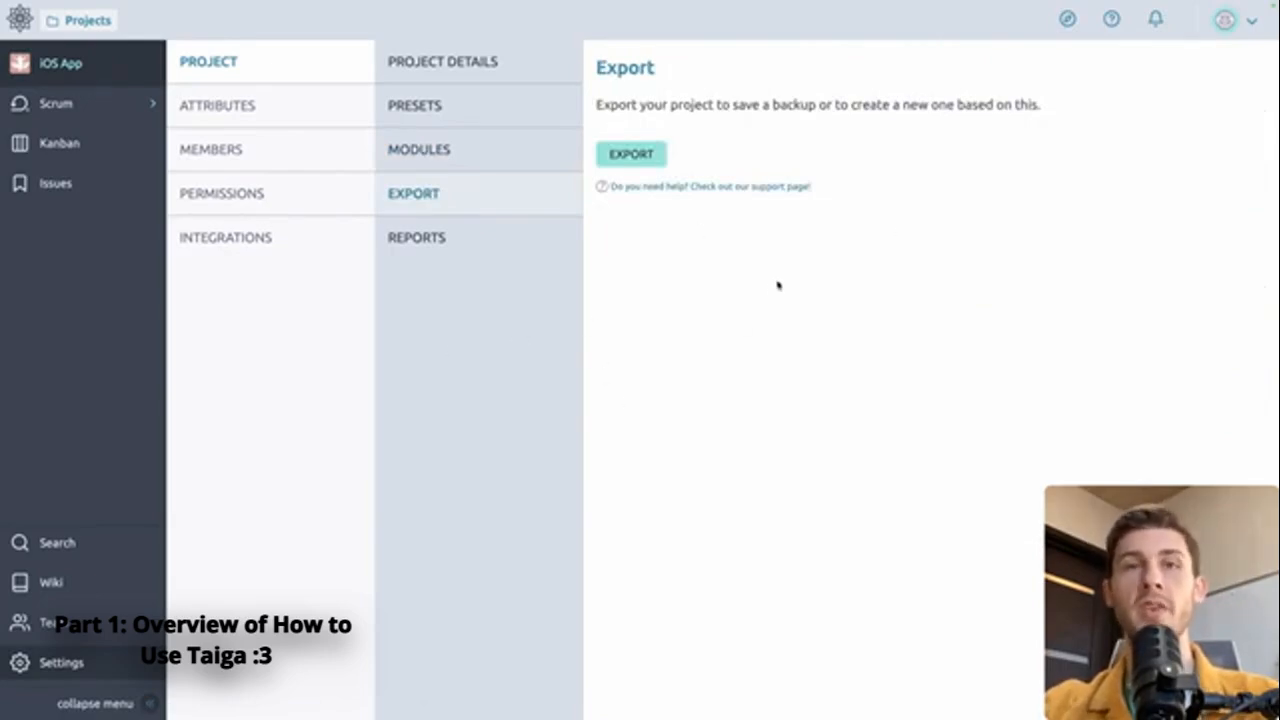
pyautogui.click(251, 236)
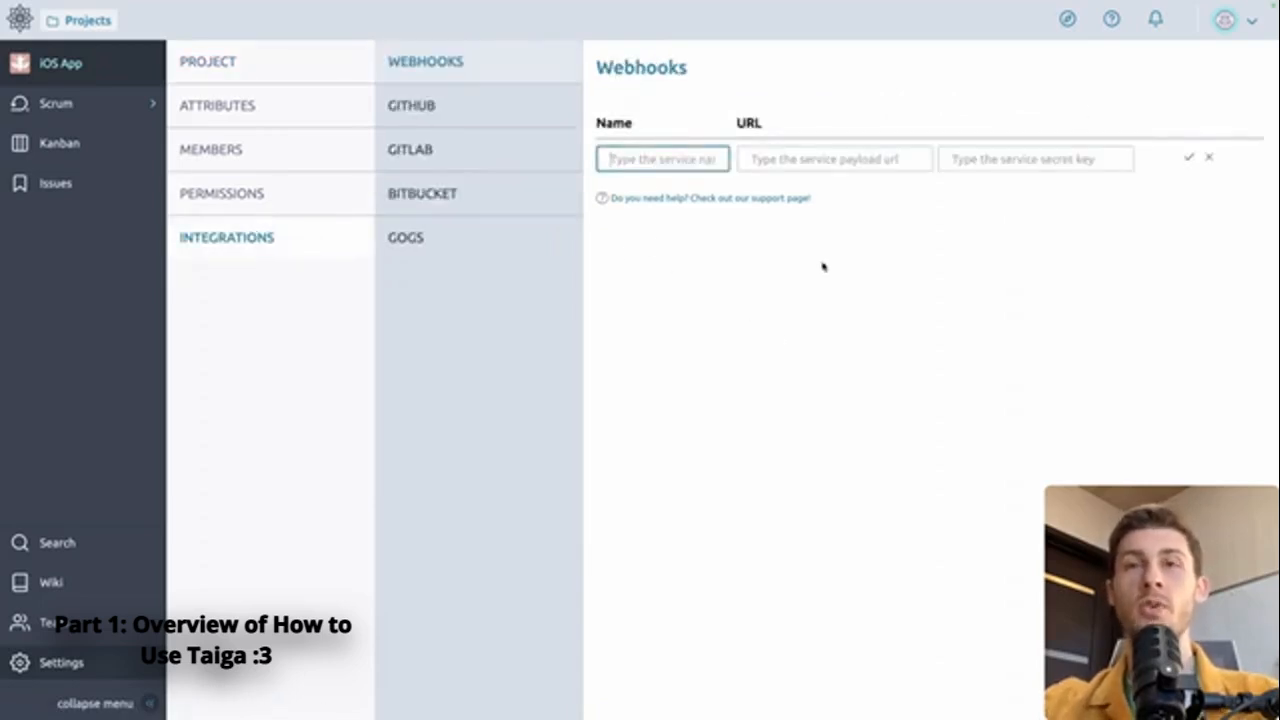
pyautogui.click(486, 124)
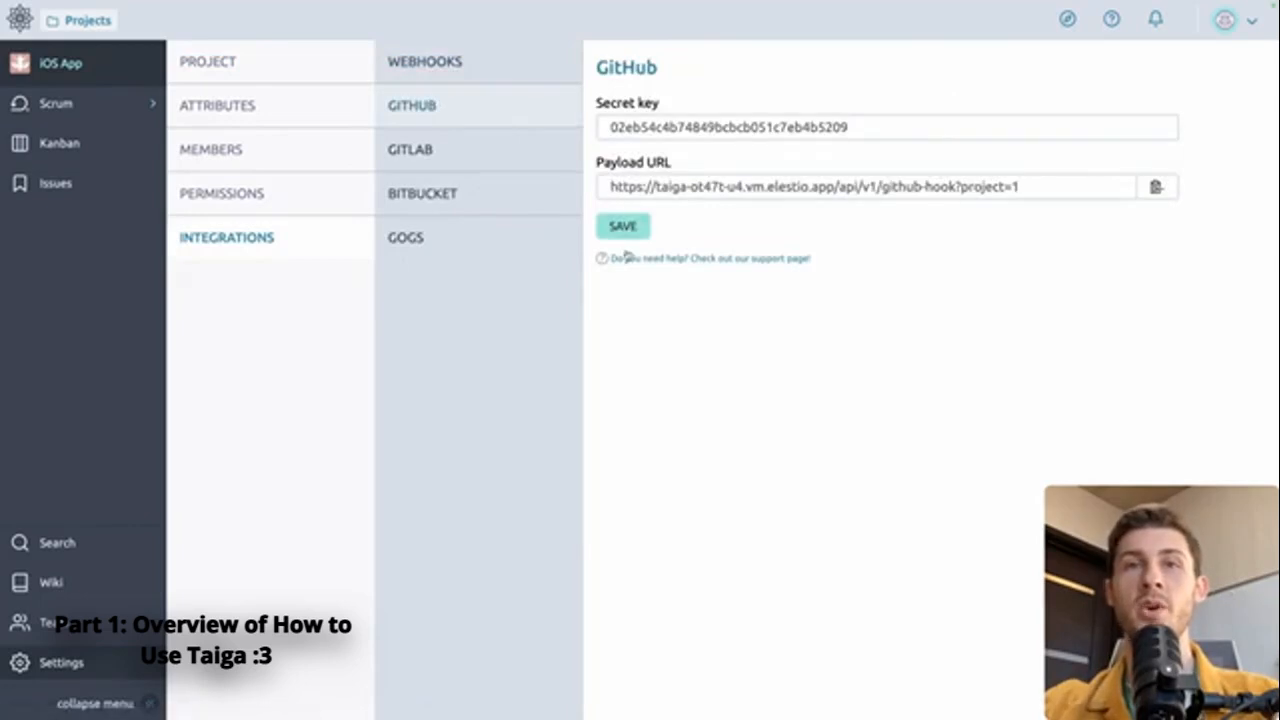
pyautogui.click(796, 259)
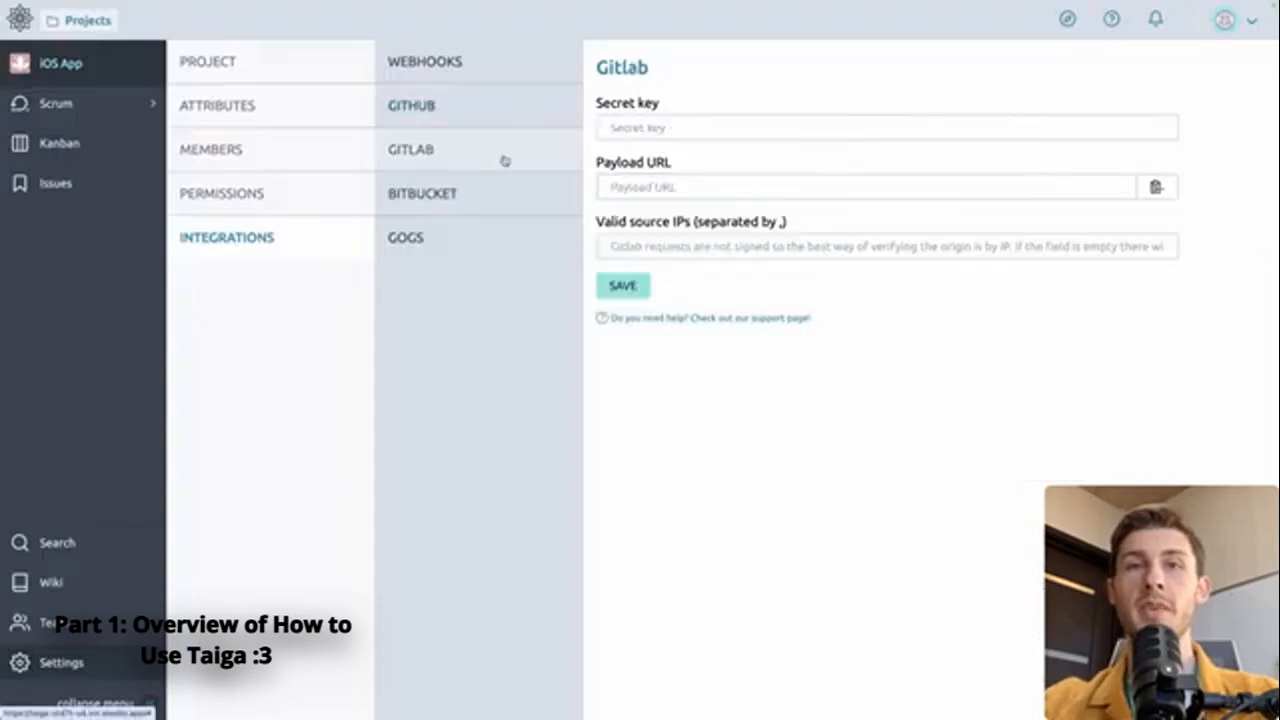
pyautogui.click(486, 193)
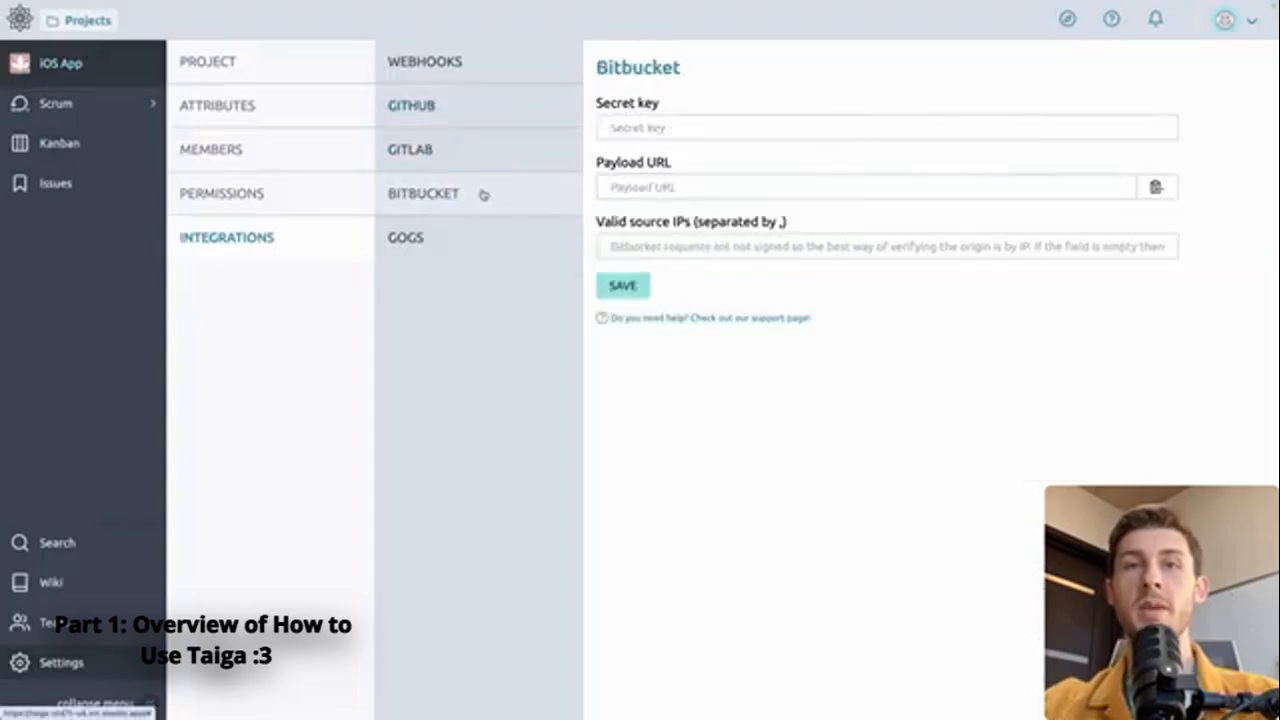
# Move the user story "As a user, I want to see the list of my projects" to In Progress on the Kanban board
pyautogui.click(60, 145)
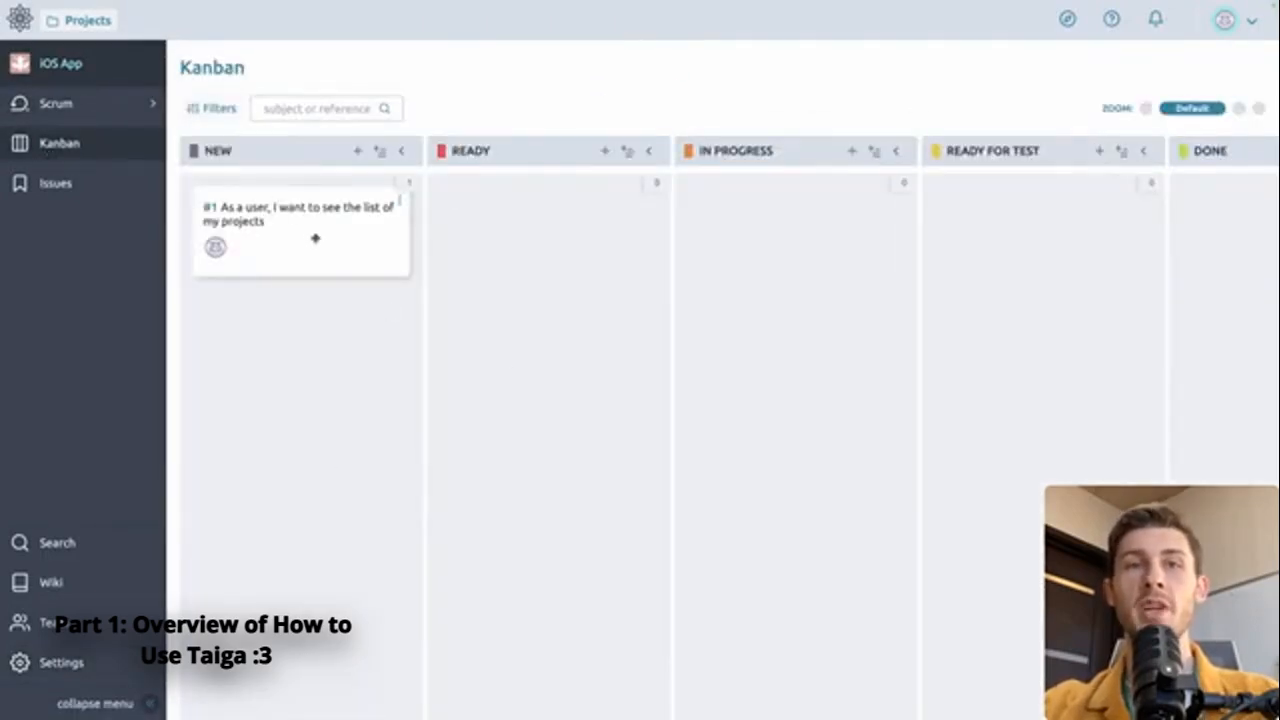
pyautogui.moveTo(294, 231); pyautogui.dragTo(769, 323)
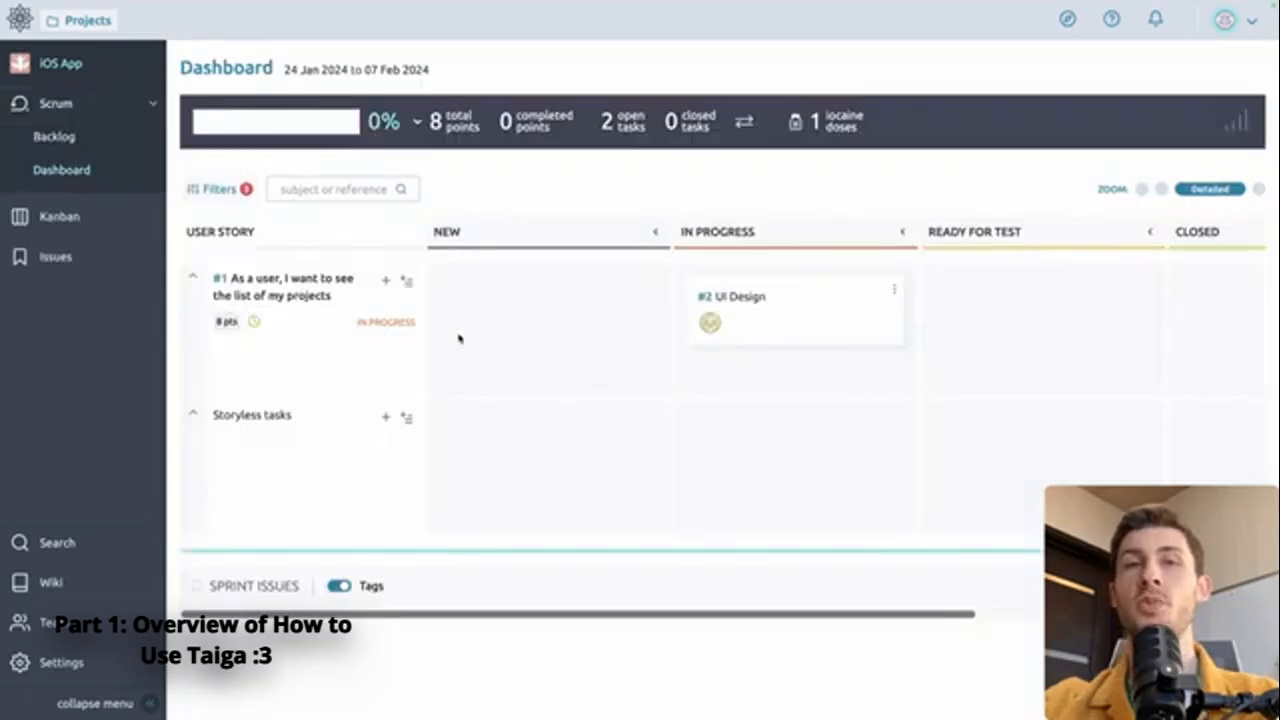
# Show the project search prompt and dismiss it without searching
pyautogui.click(43, 545)
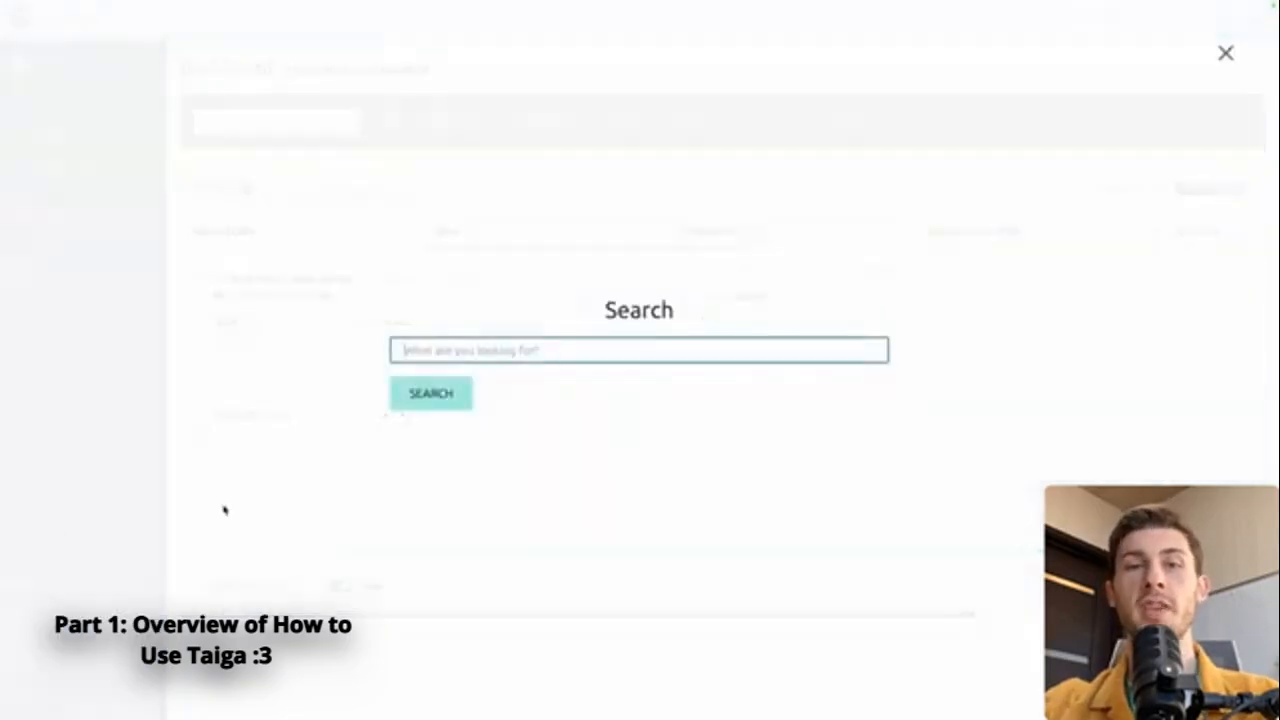
pyautogui.press('Escape')
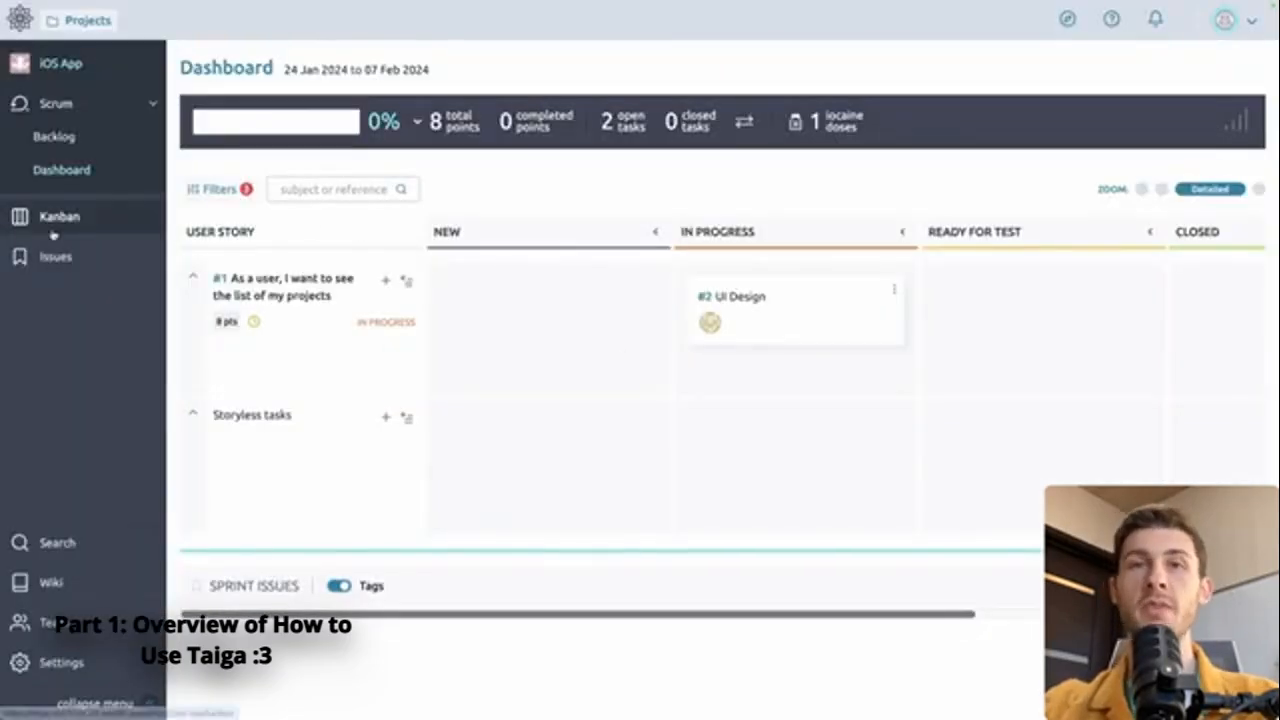
# Write "Hello these are the links of our documentation" on the project's wiki main page and start adding a bookmark
pyautogui.click(86, 587)
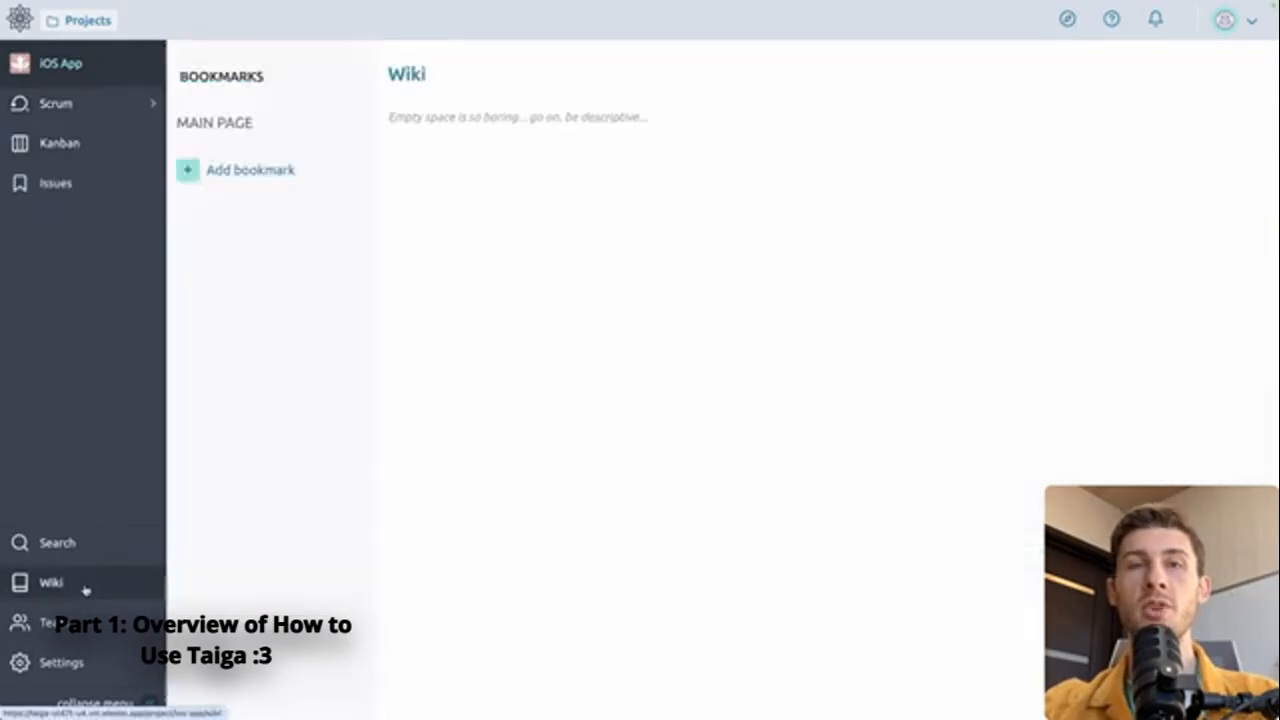
pyautogui.click(417, 120)
pyautogui.write('Hello these are the links of our docu')
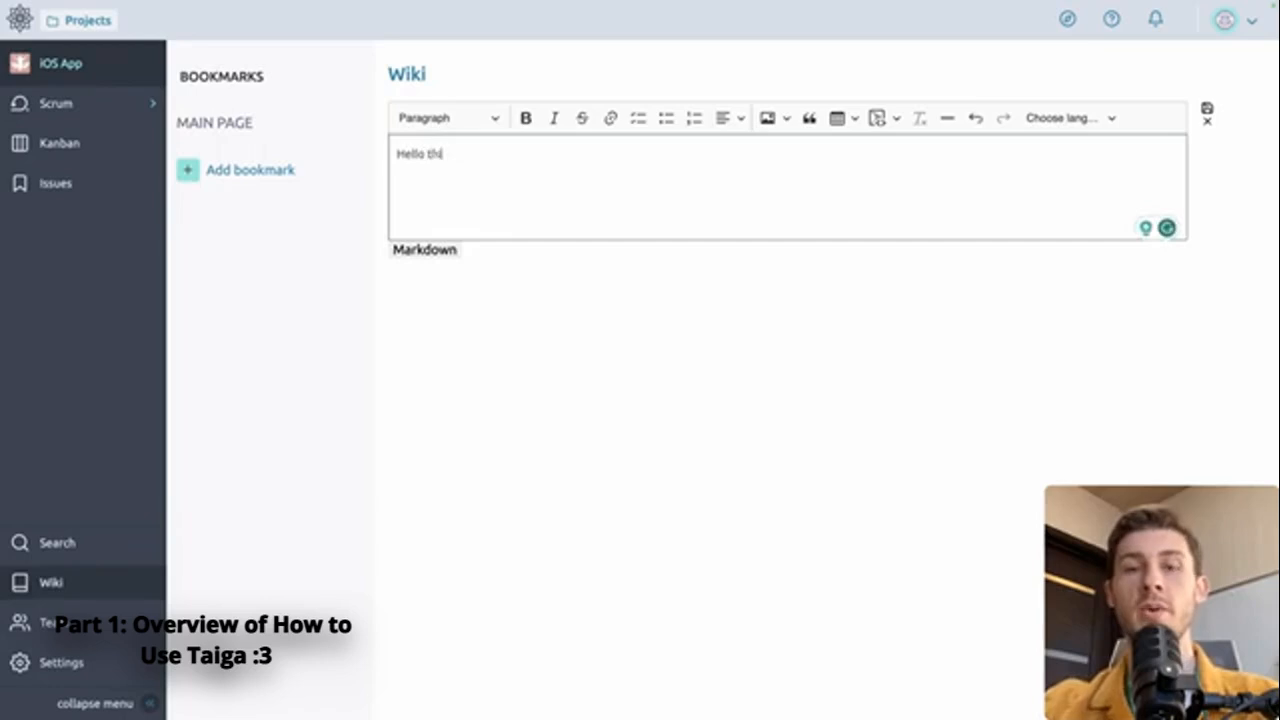
pyautogui.write('mentation')
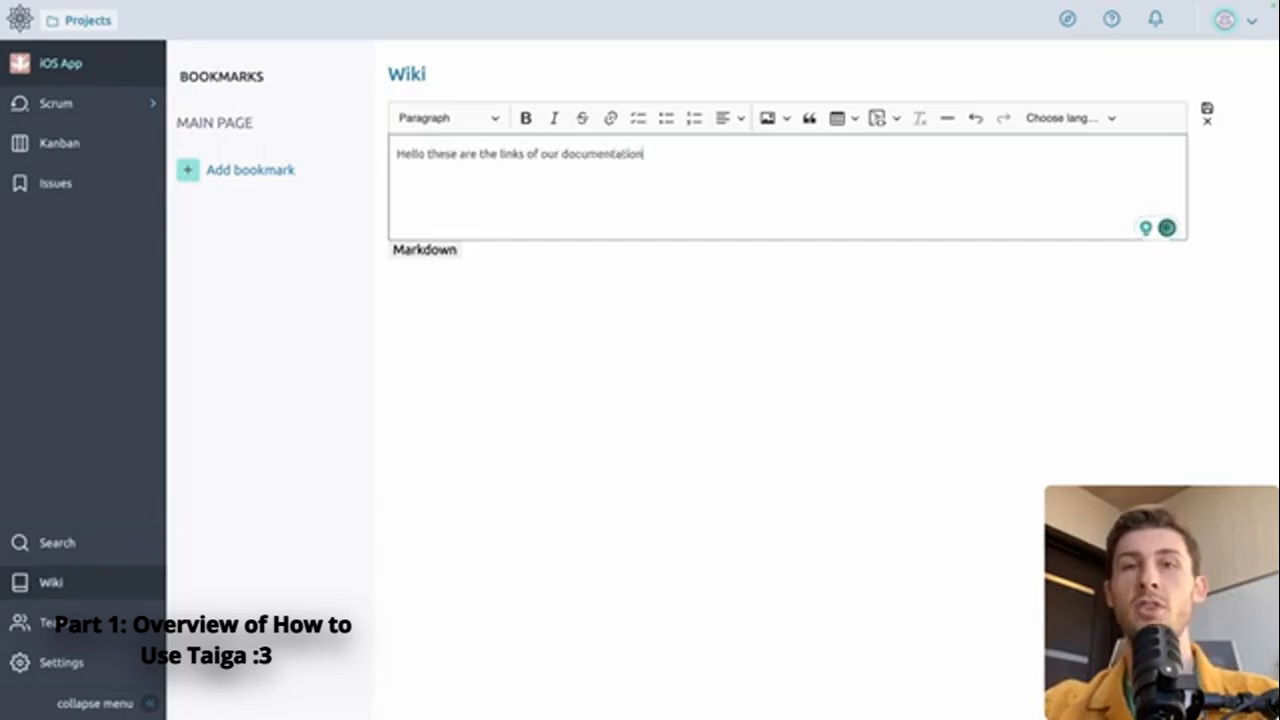
pyautogui.click(250, 170)
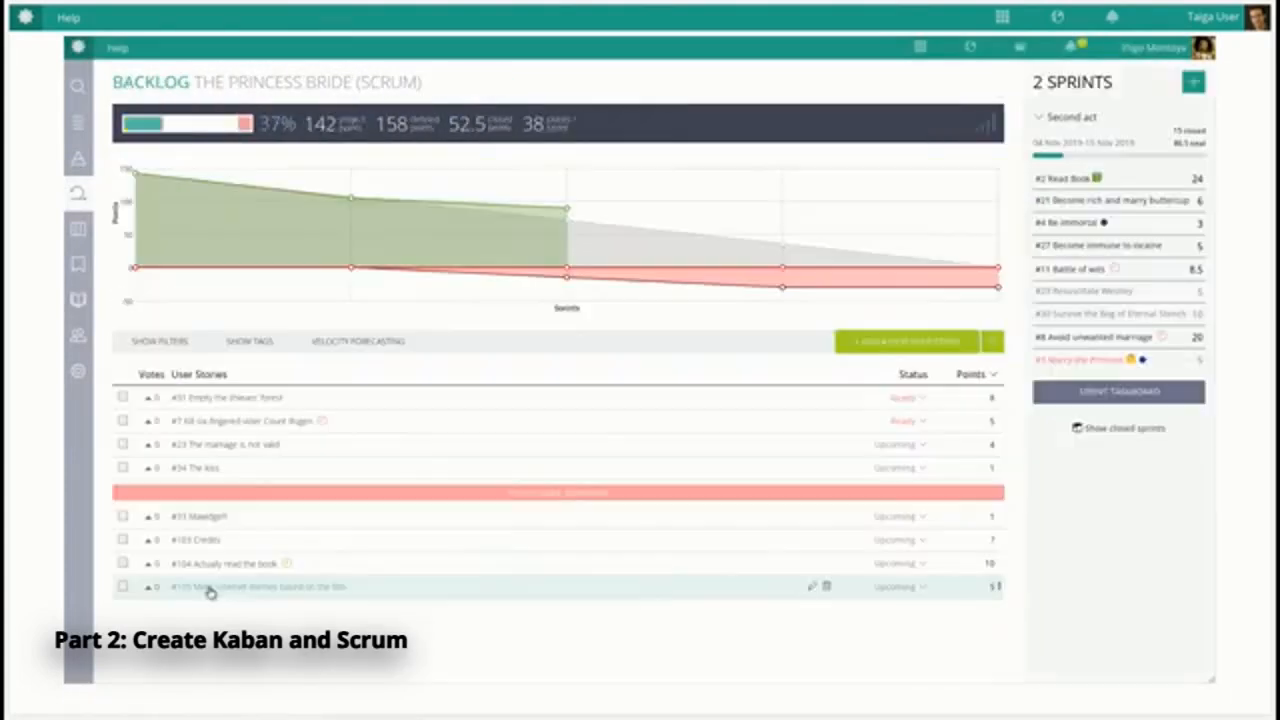
# Move the user story "Make Internet memes based on the film" higher in the Princess Bride backlog
pyautogui.moveTo(260, 587); pyautogui.dragTo(214, 544)
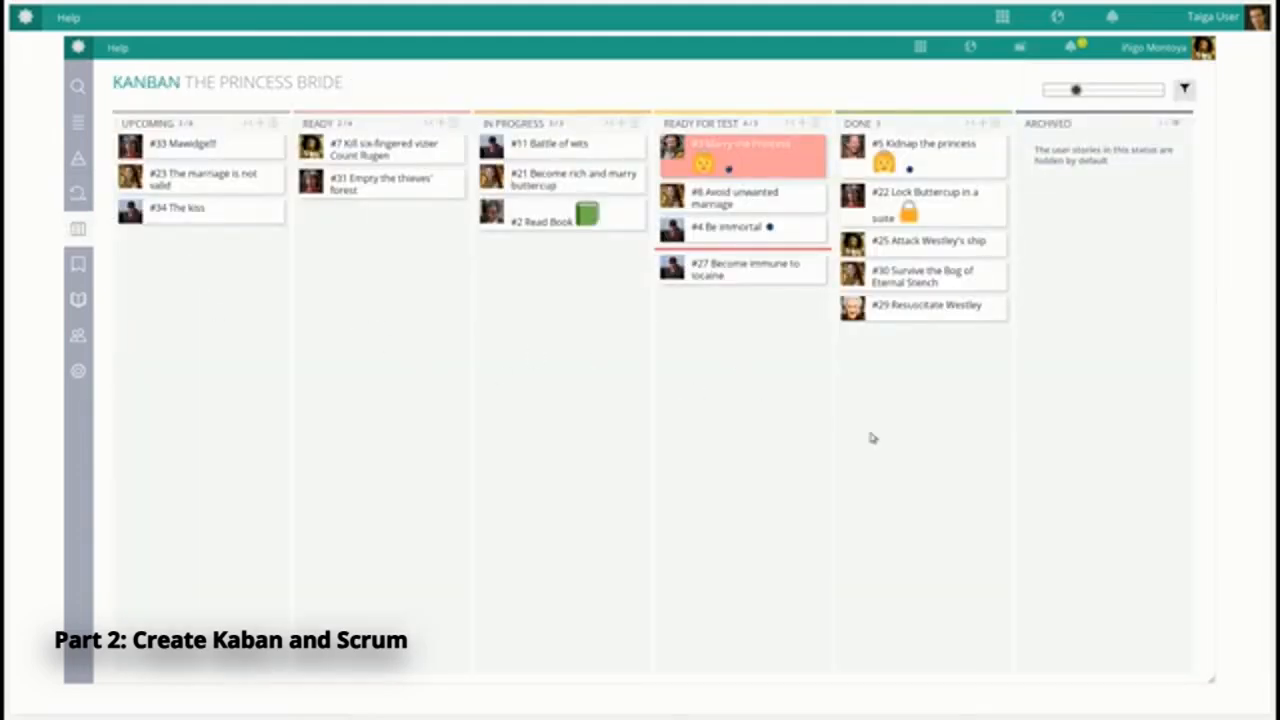
# Show the Kanban cards at the most detailed zoom level and move "Battle of wits" to Ready for Test, below "Marry the Princess"
pyautogui.moveTo(1076, 90); pyautogui.dragTo(1158, 90)
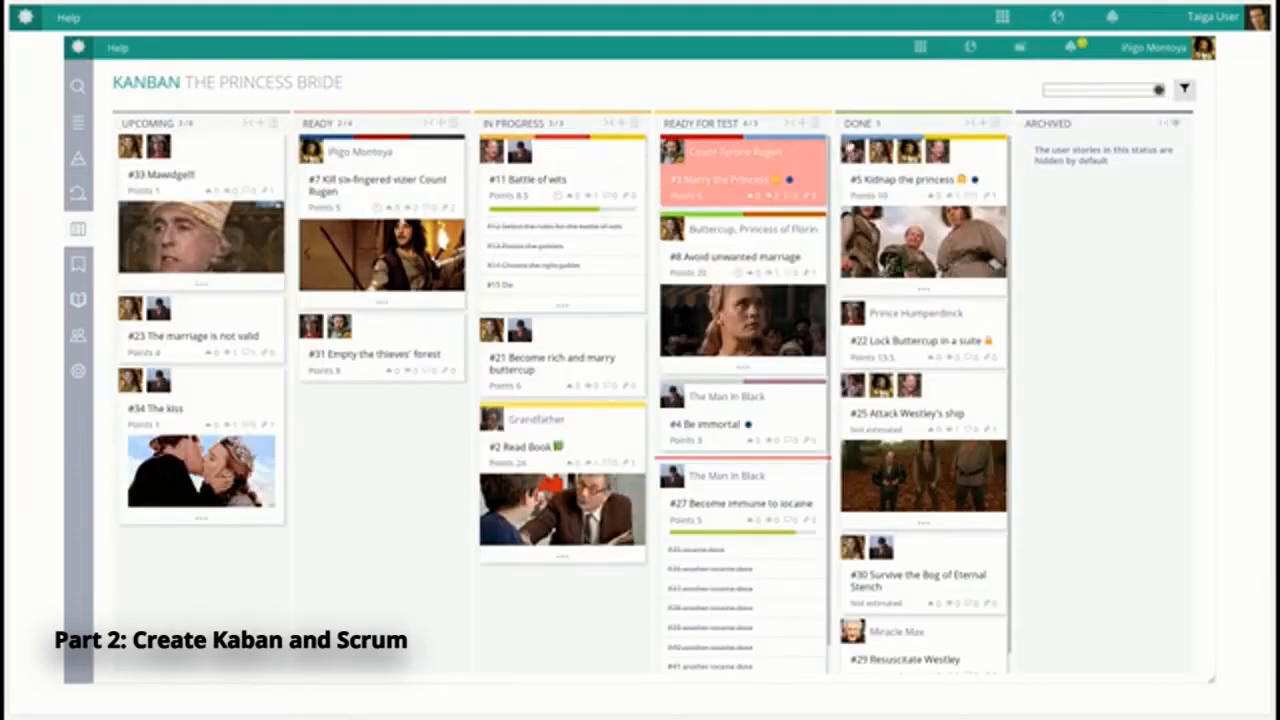
pyautogui.moveTo(555, 153); pyautogui.dragTo(688, 190)
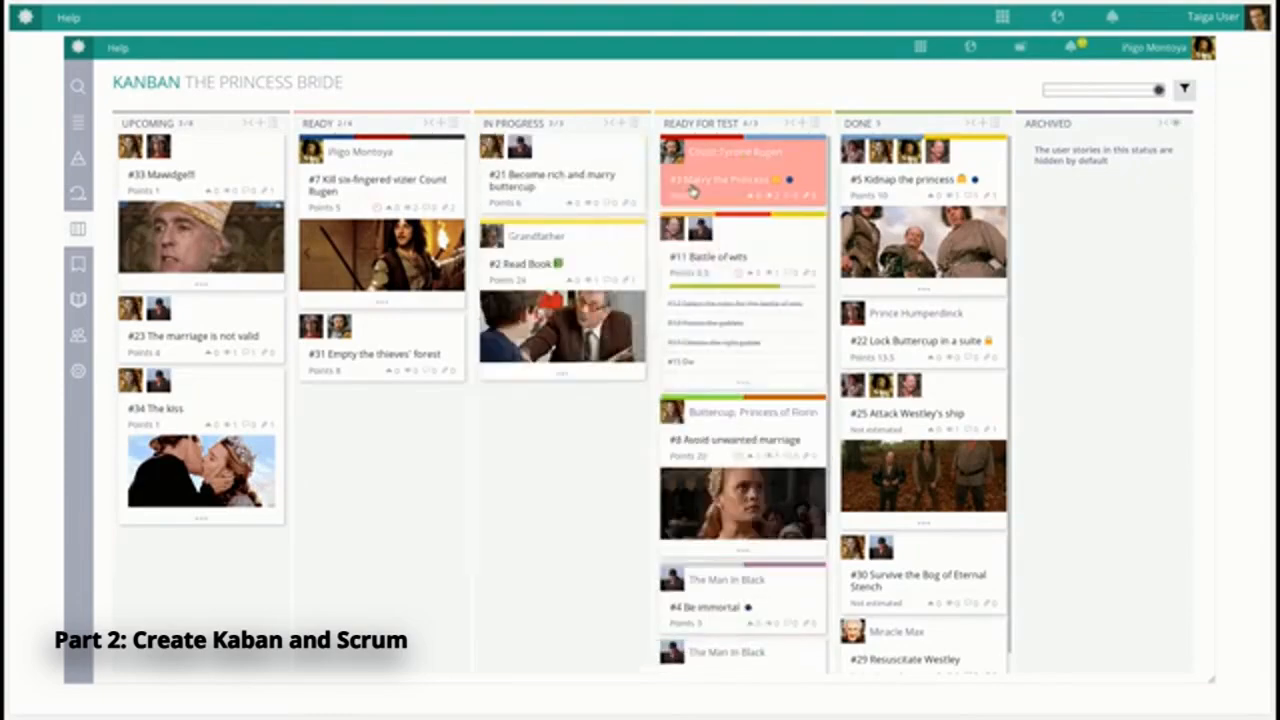
# Add a user story named "create endcredits" to Upcoming and move it to Done, above "Attack Westley's ship"
pyautogui.click(260, 123)
pyautogui.press('Return')
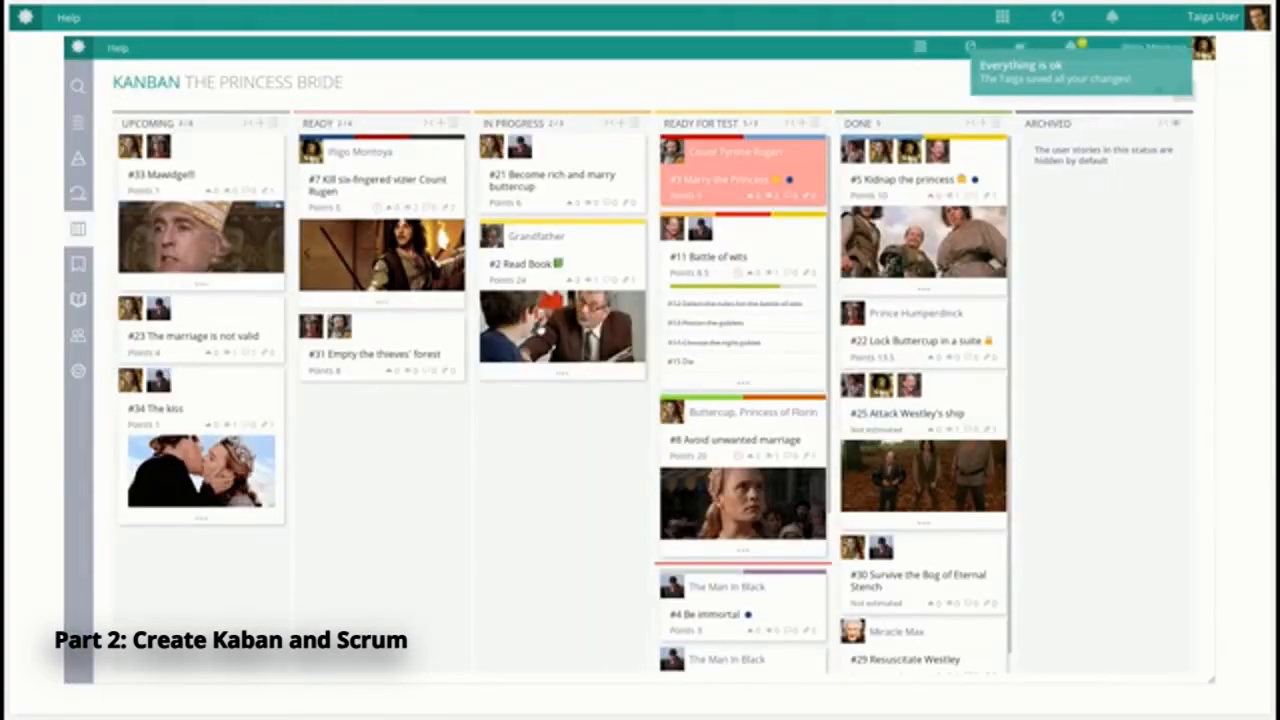
pyautogui.moveTo(149, 577); pyautogui.dragTo(952, 420)
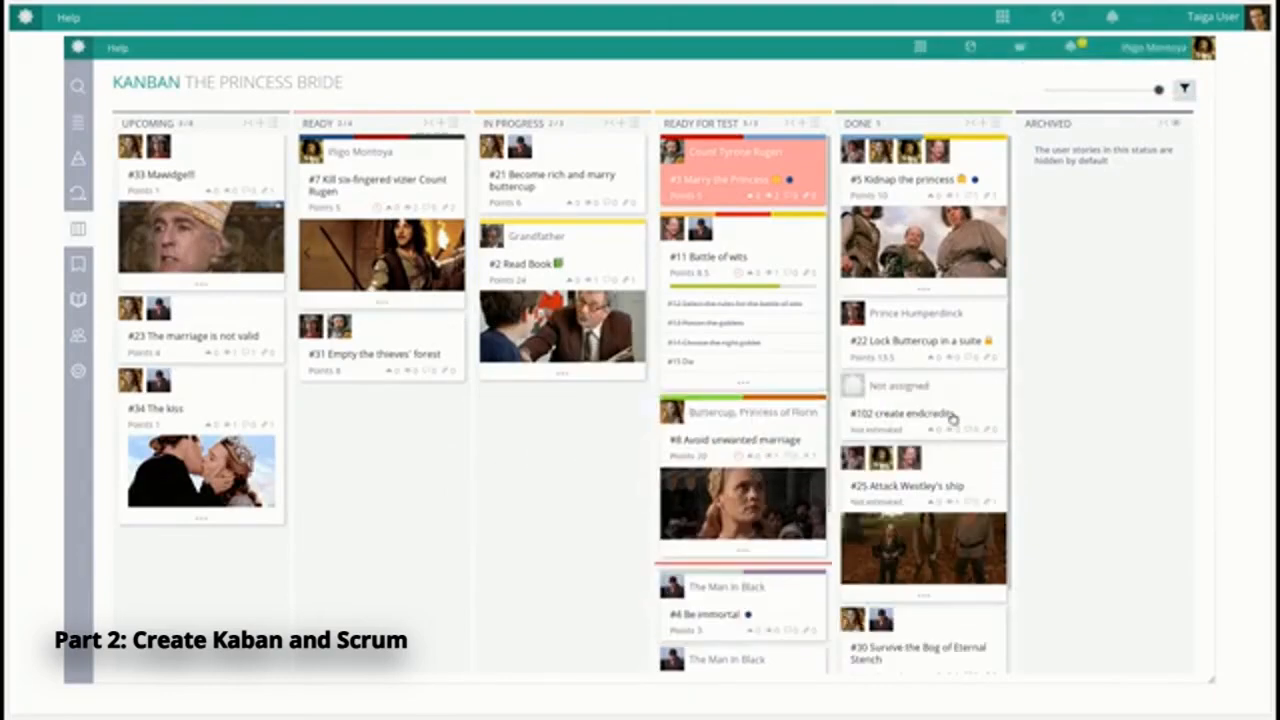